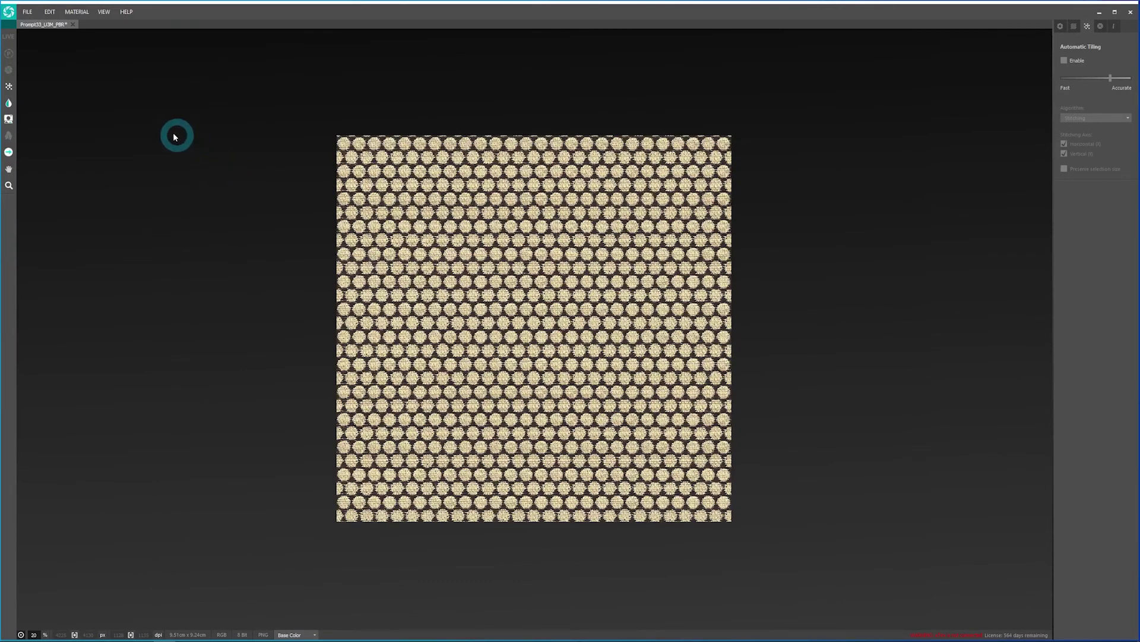
- Show the tiled lace texture in a 3D preview, detached into its own full-screen window
click(10, 88)
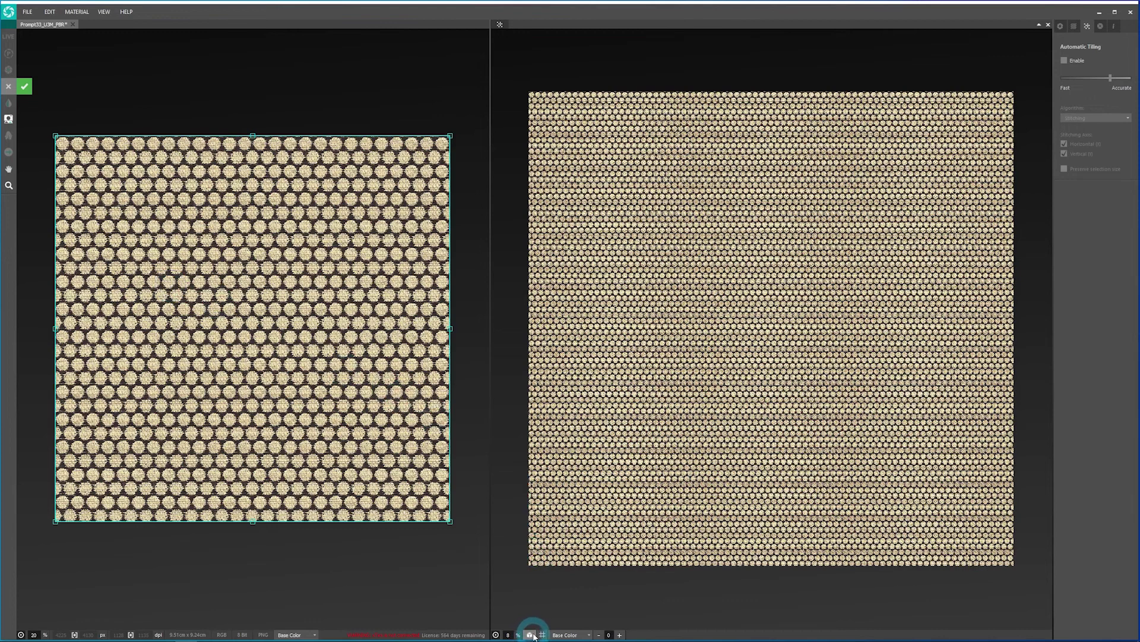
click(532, 635)
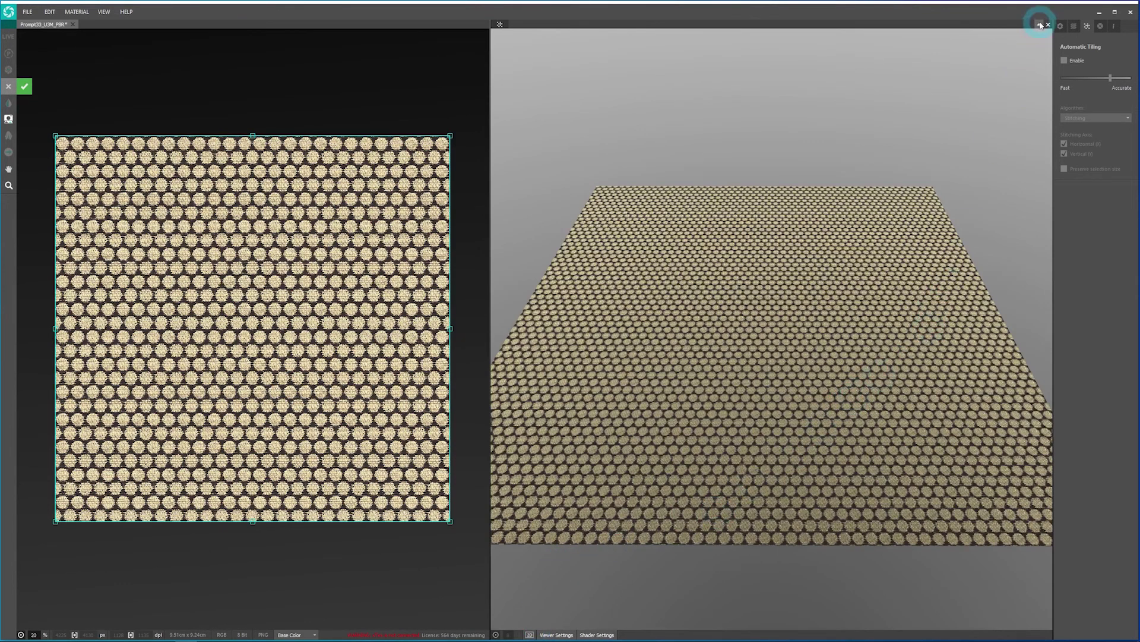
click(1040, 25)
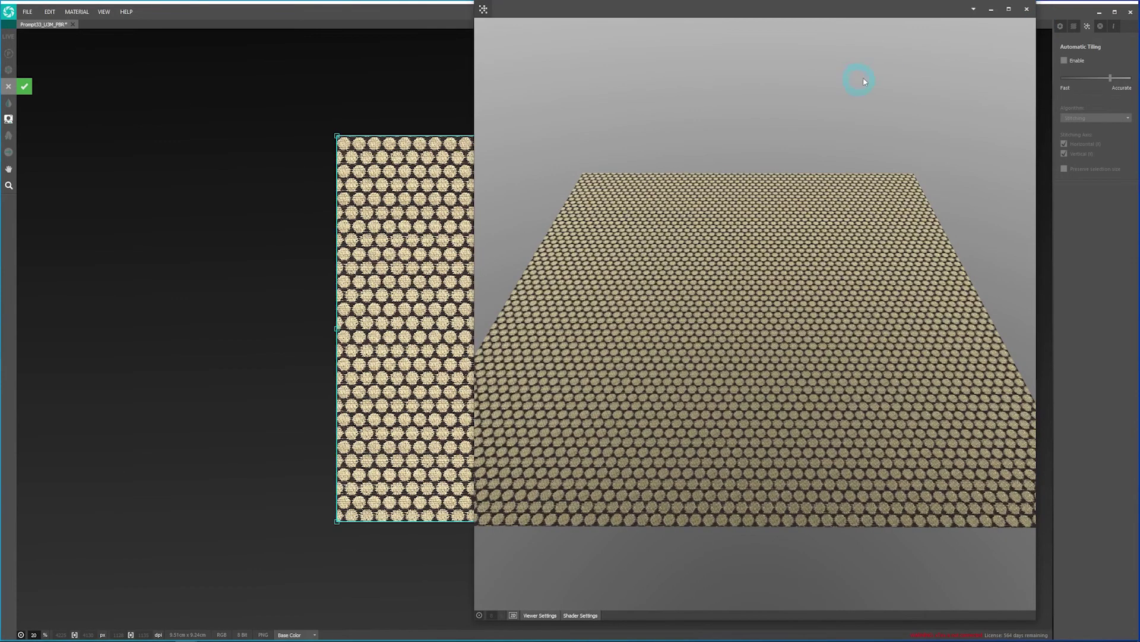
drag(939, 19, 468, 14)
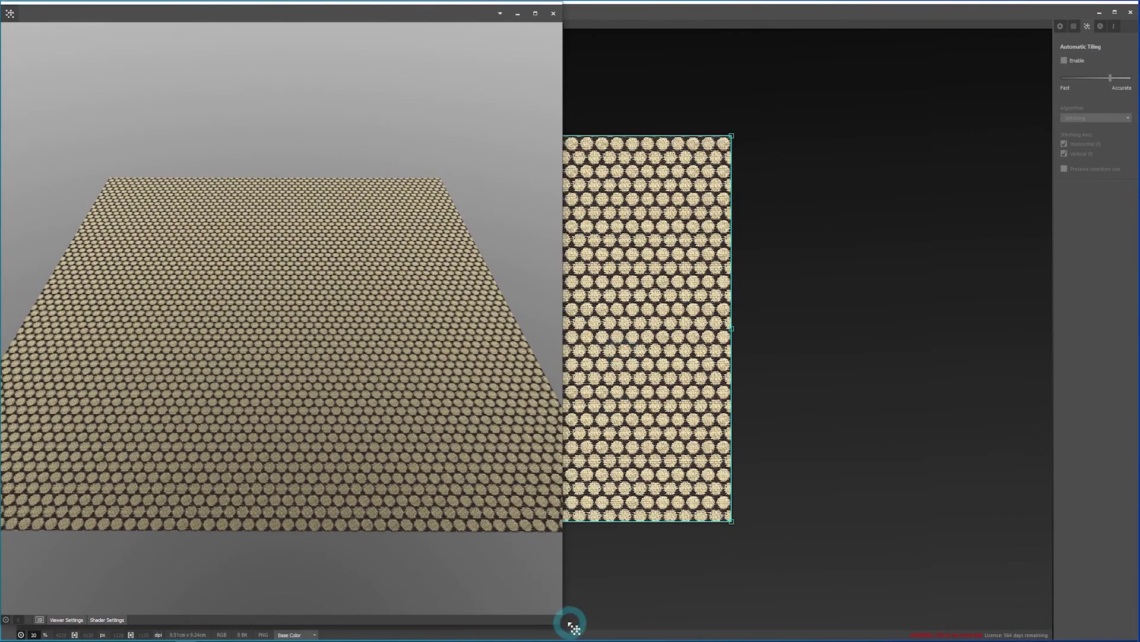
drag(562, 621, 1137, 636)
click(675, 446)
click(395, 474)
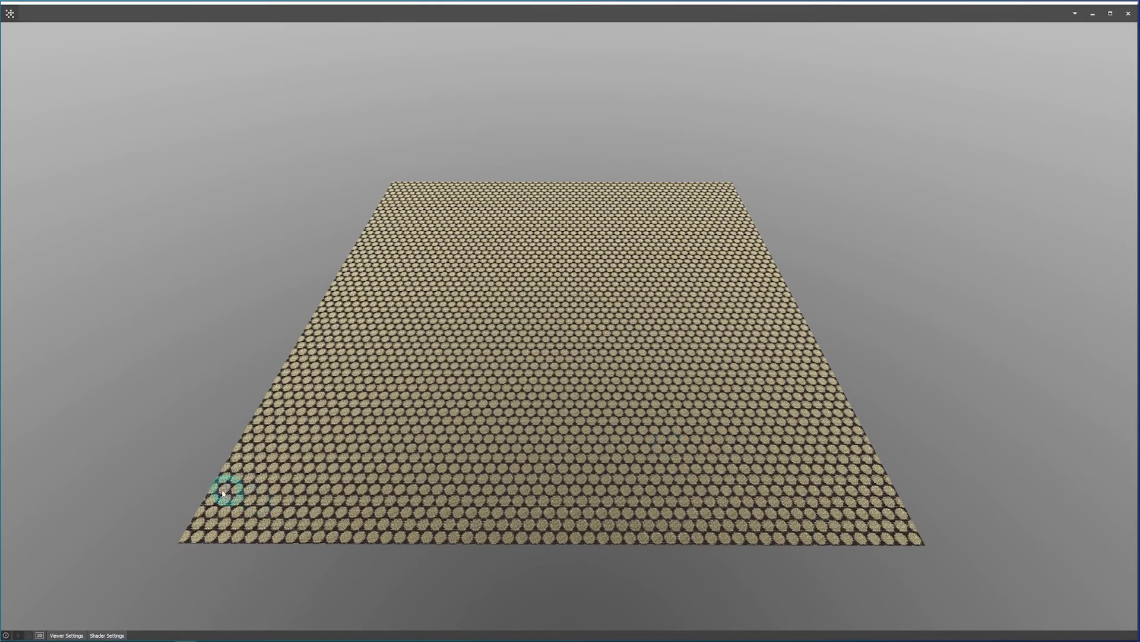
- Zoom in on the lace plane, check the Shader Settings, then switch to Viewer Settings
drag(194, 493, 165, 500)
drag(174, 621, 192, 591)
drag(530, 423, 279, 530)
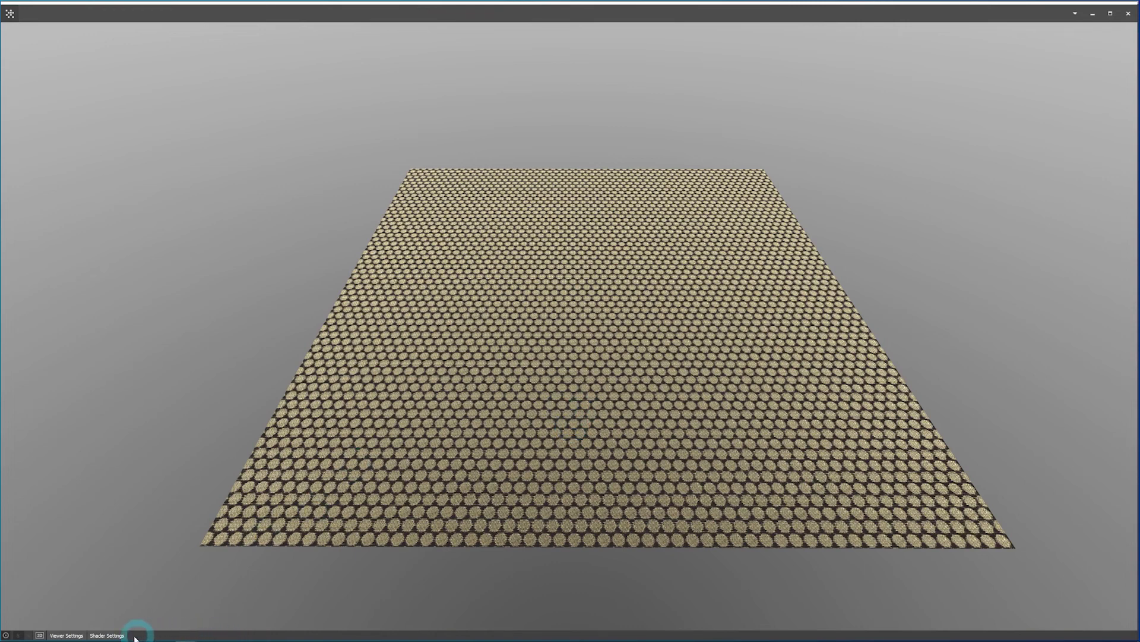
click(113, 635)
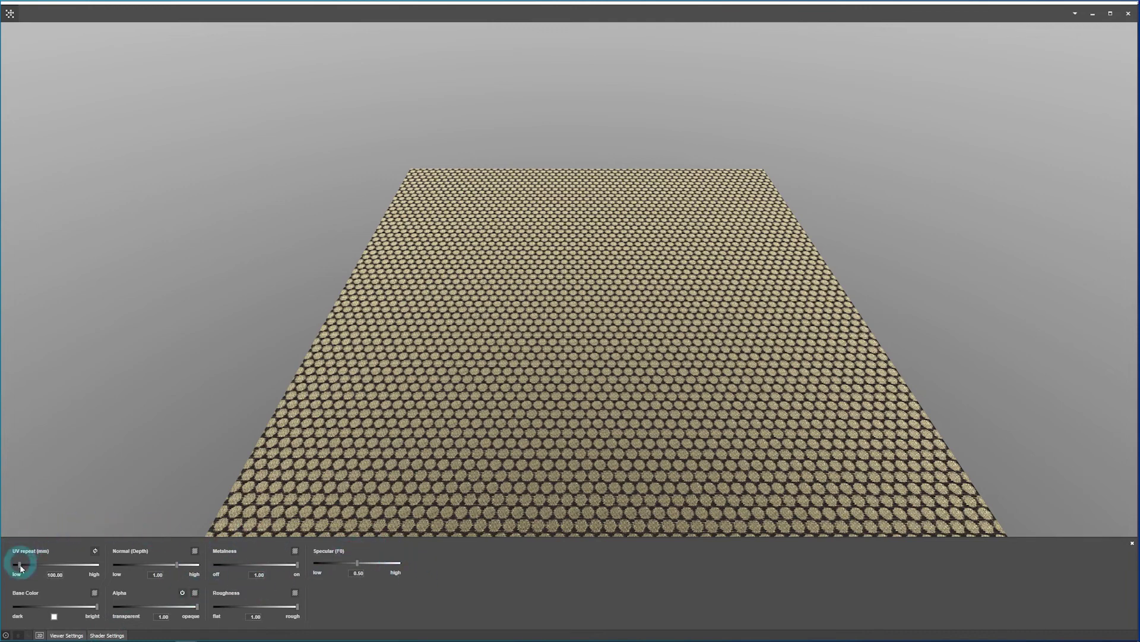
click(67, 635)
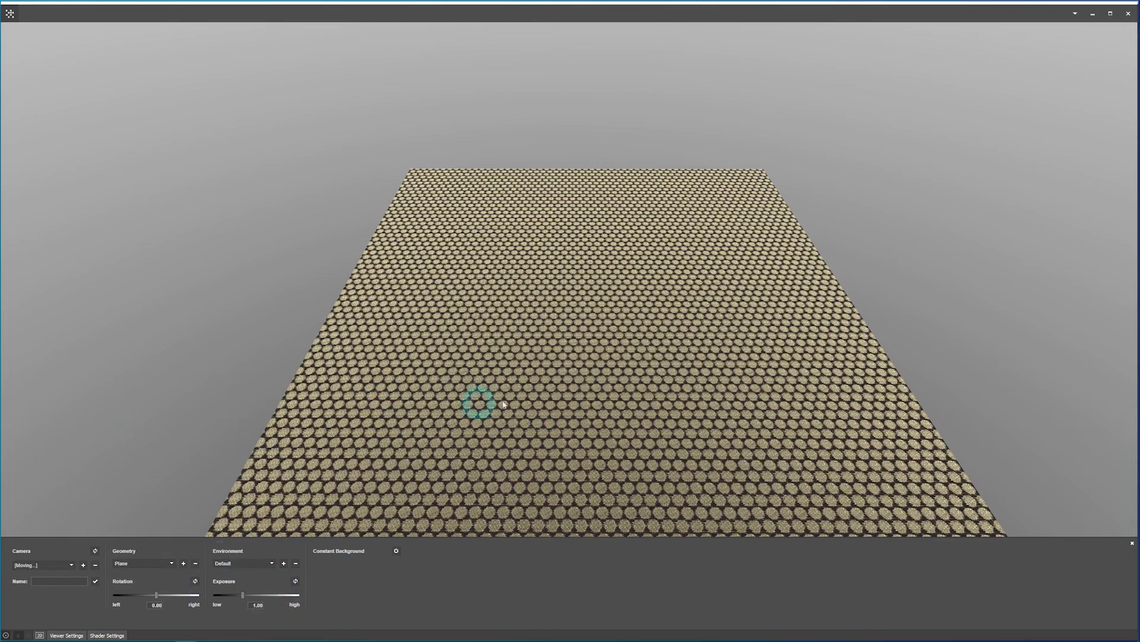
- Move the camera back from the lace plane and start loading a new environment file
drag(504, 403, 552, 346)
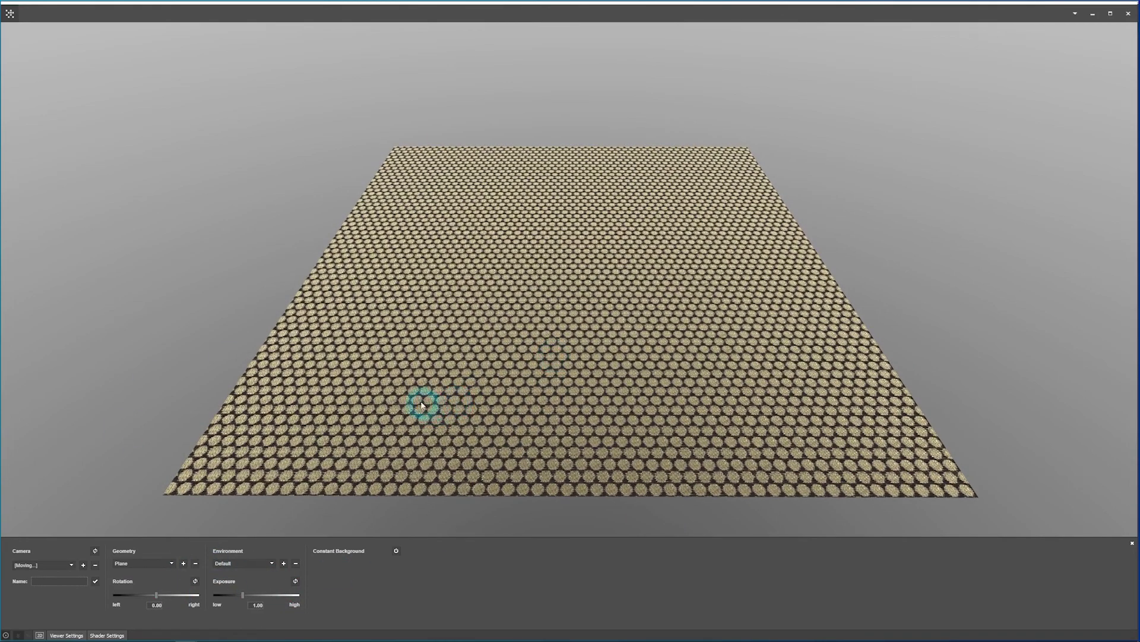
click(283, 563)
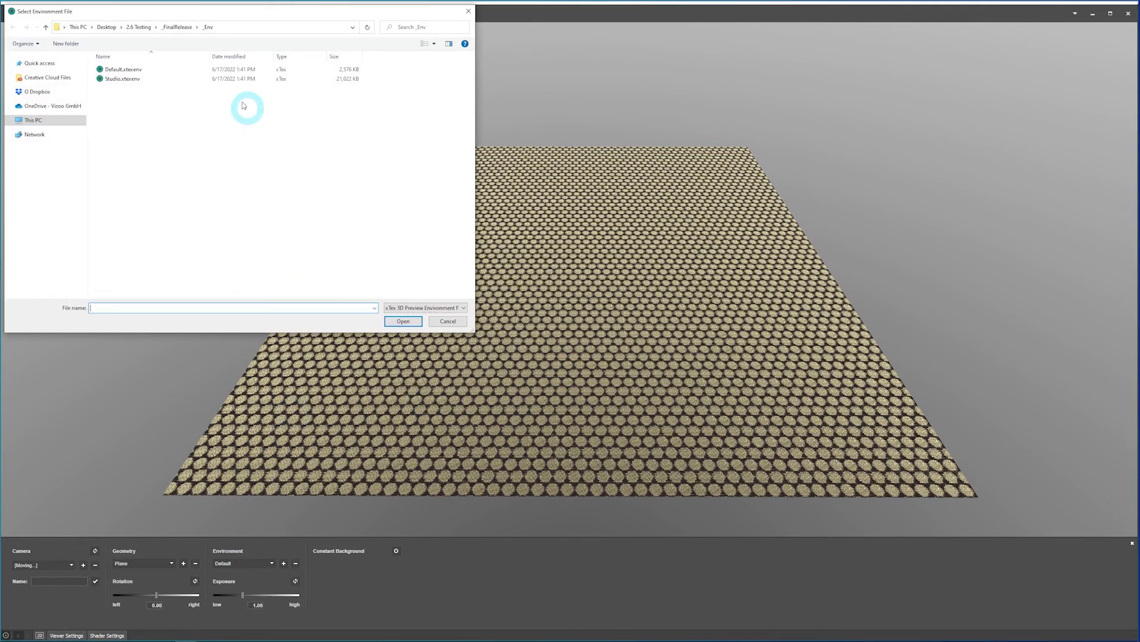
- Load Studio.xtexenv and apply the Studio environment to the preview
click(114, 79)
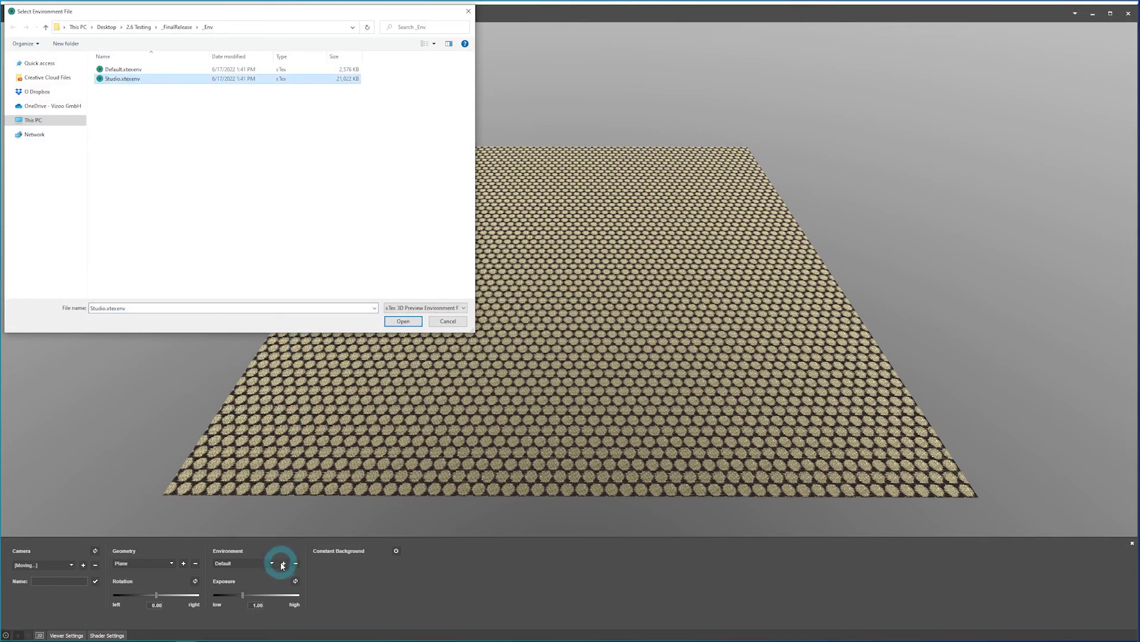
click(397, 322)
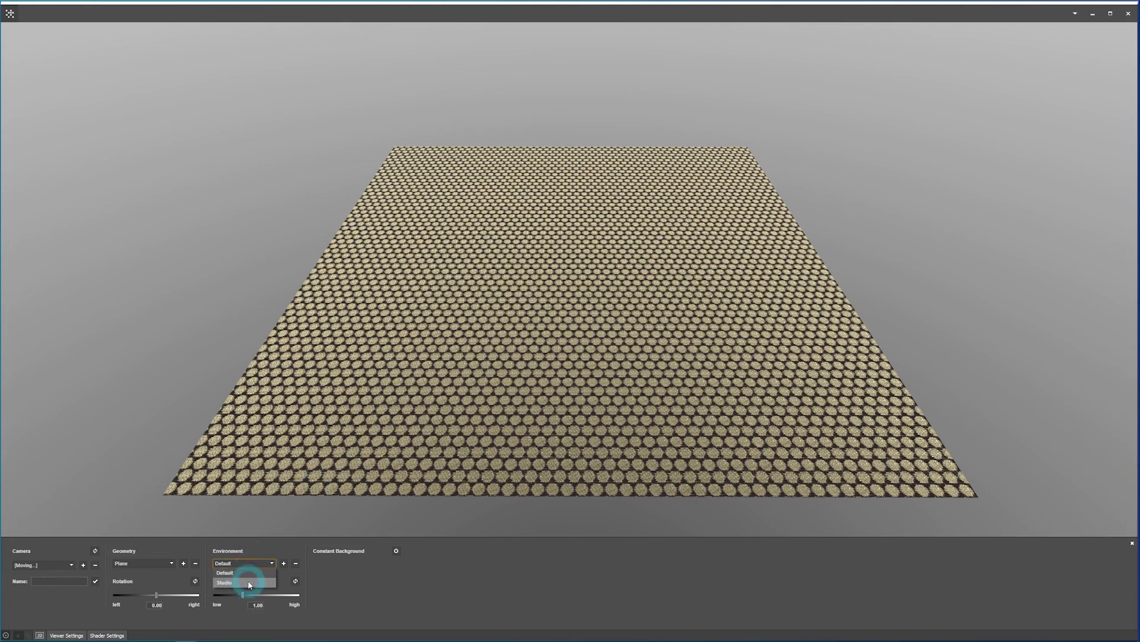
click(249, 582)
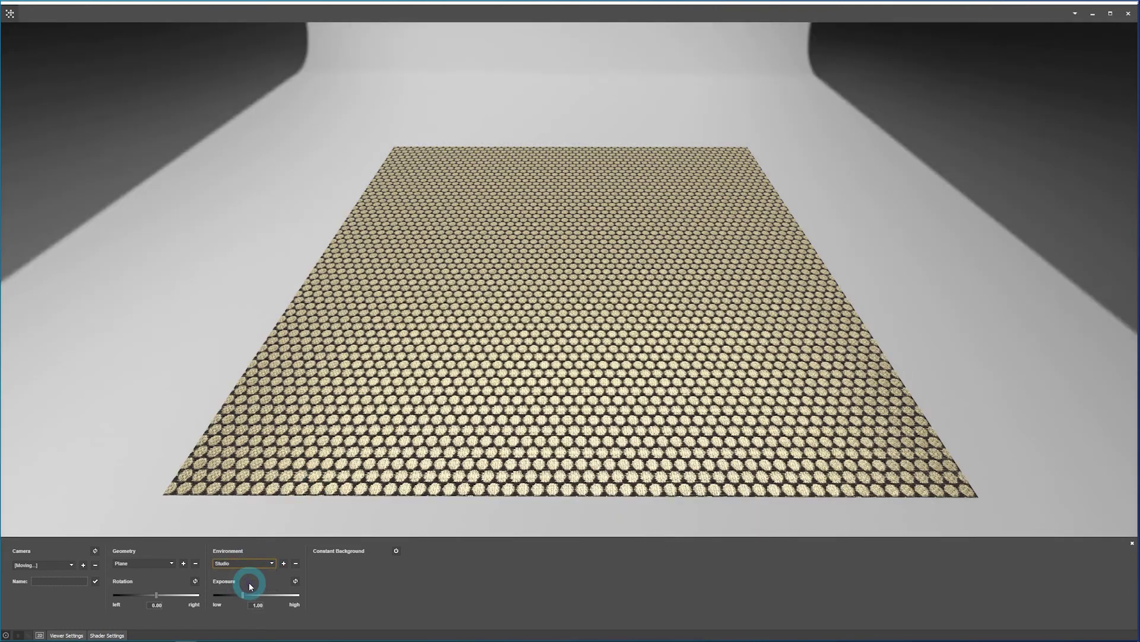
- Load Cloth.xtexgeo and set the preview geometry to Cloth to drape the lace
click(183, 564)
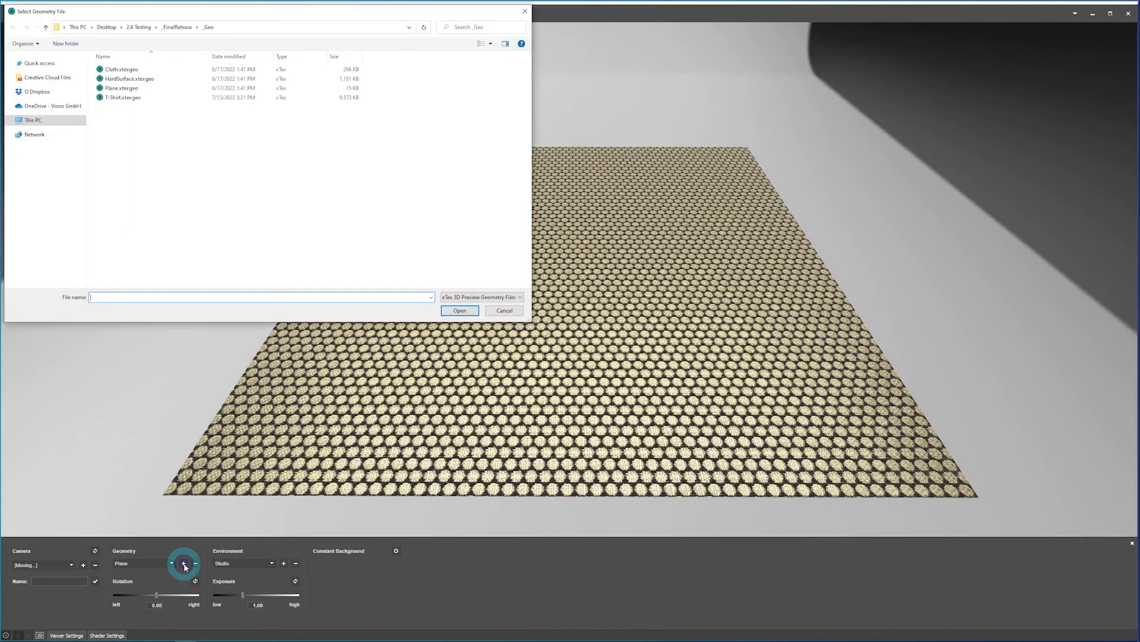
double_click(119, 70)
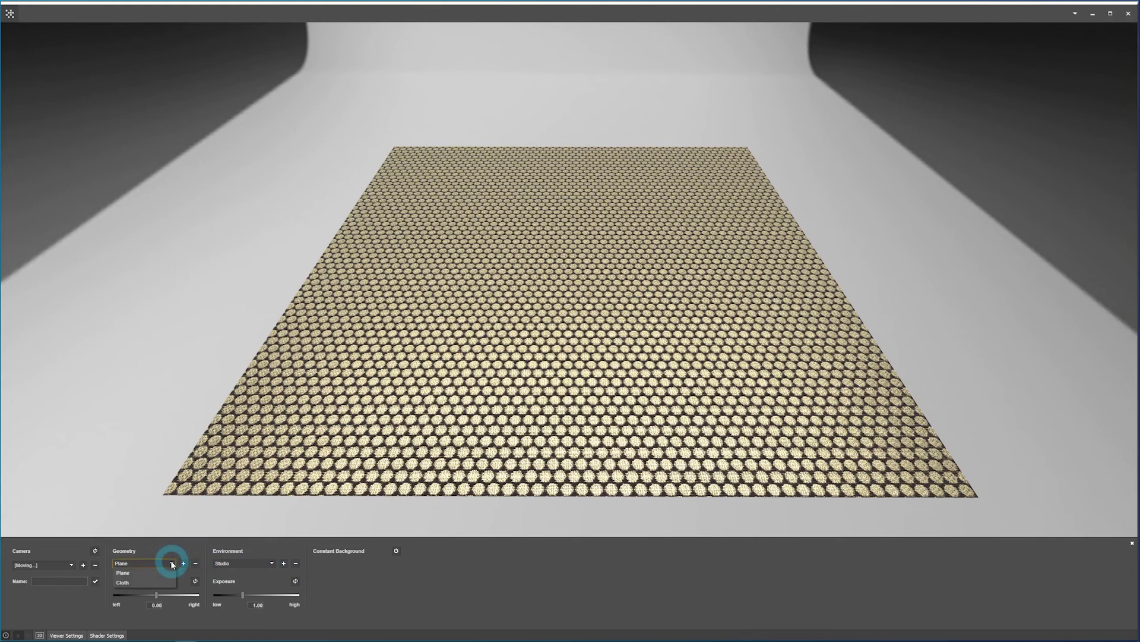
click(126, 582)
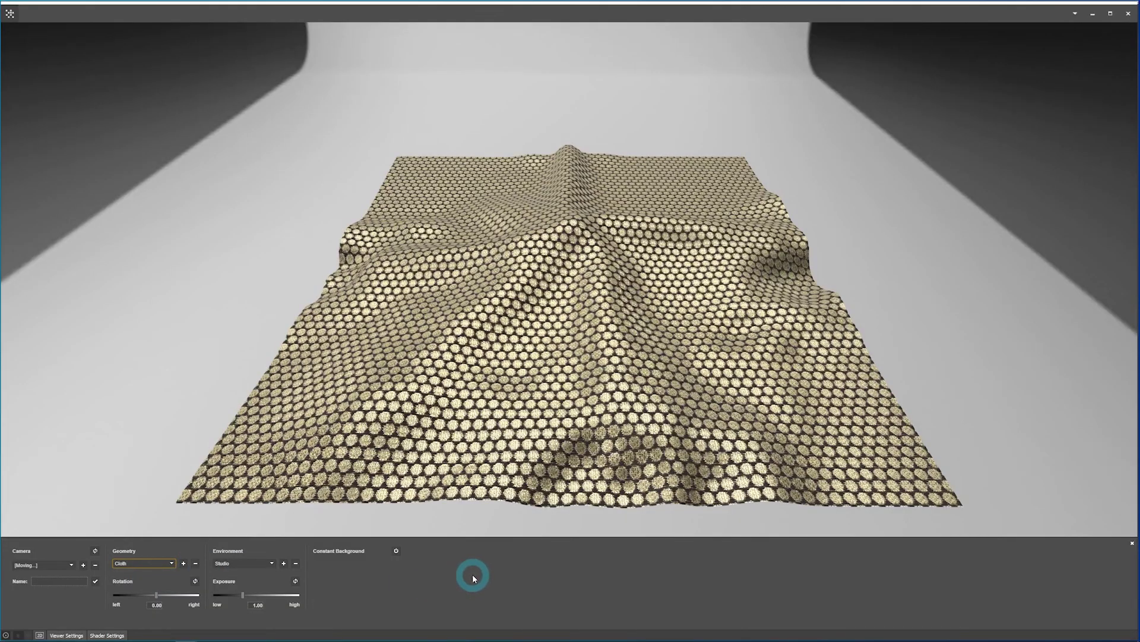
drag(735, 272, 617, 323)
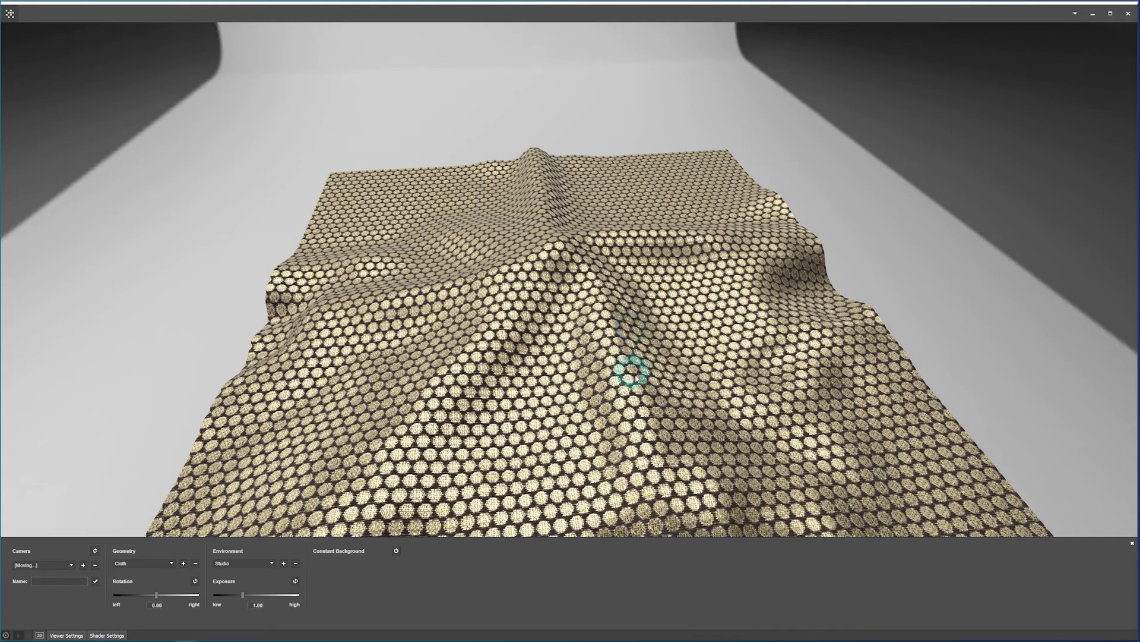
- Orbit to view the draped lace cloth from the front, then move in closer
drag(618, 375, 606, 349)
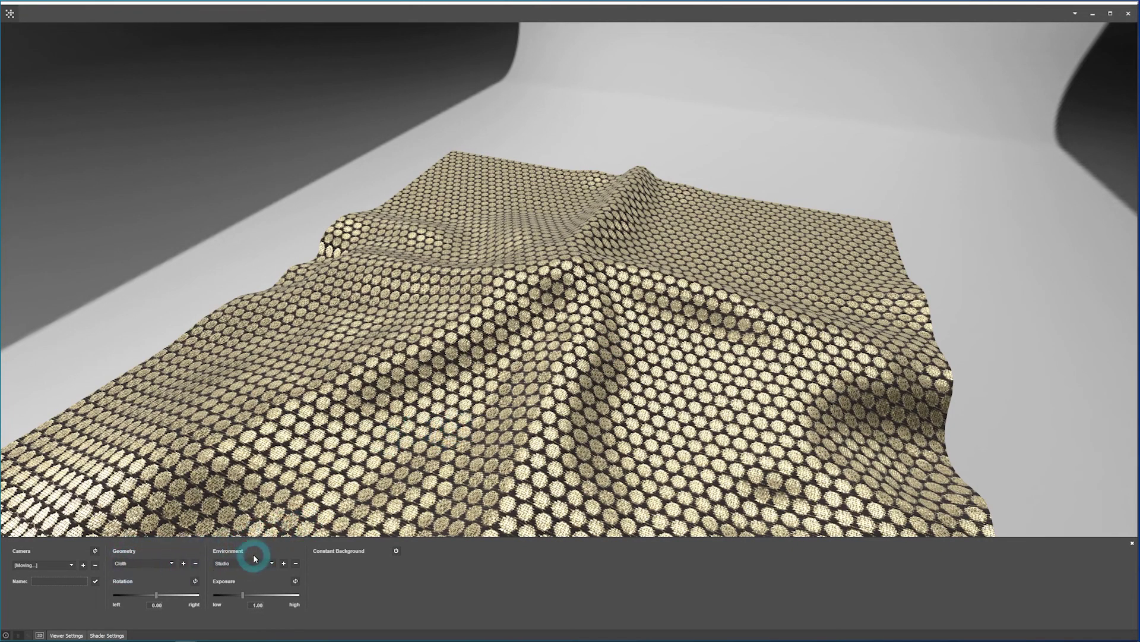
drag(416, 439, 518, 378)
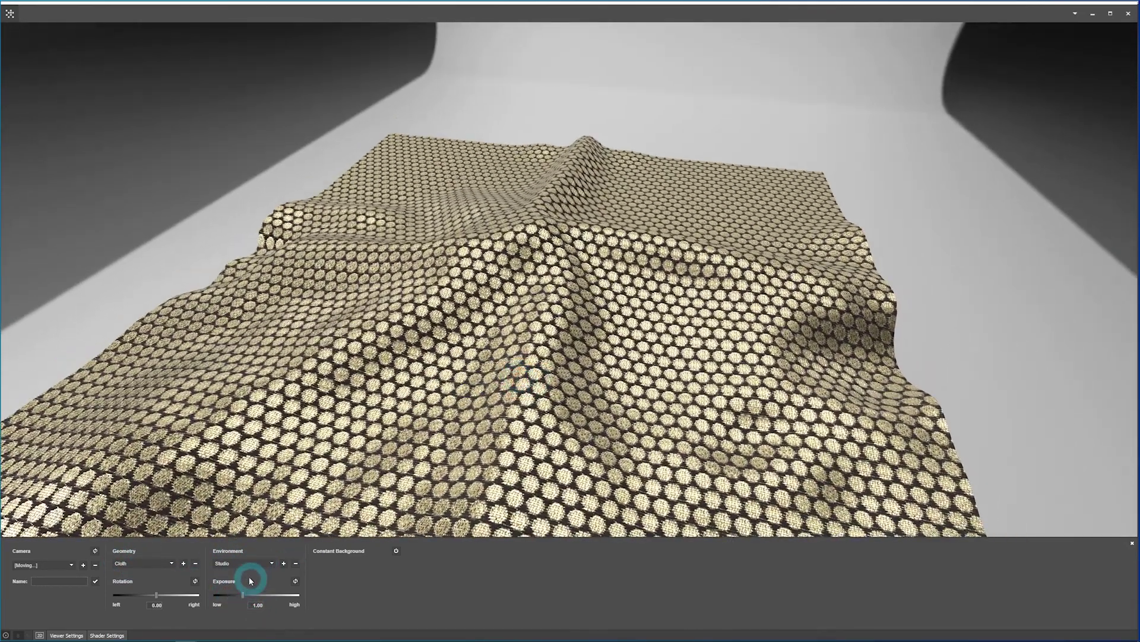
- Preview the cloth at lower exposure, then set Exposure back to 1.00
mouse_move(240, 594)
mouse_down()
mouse_move(226, 597)
mouse_move(275, 591)
mouse_move(231, 601)
mouse_move(242, 604)
mouse_up()
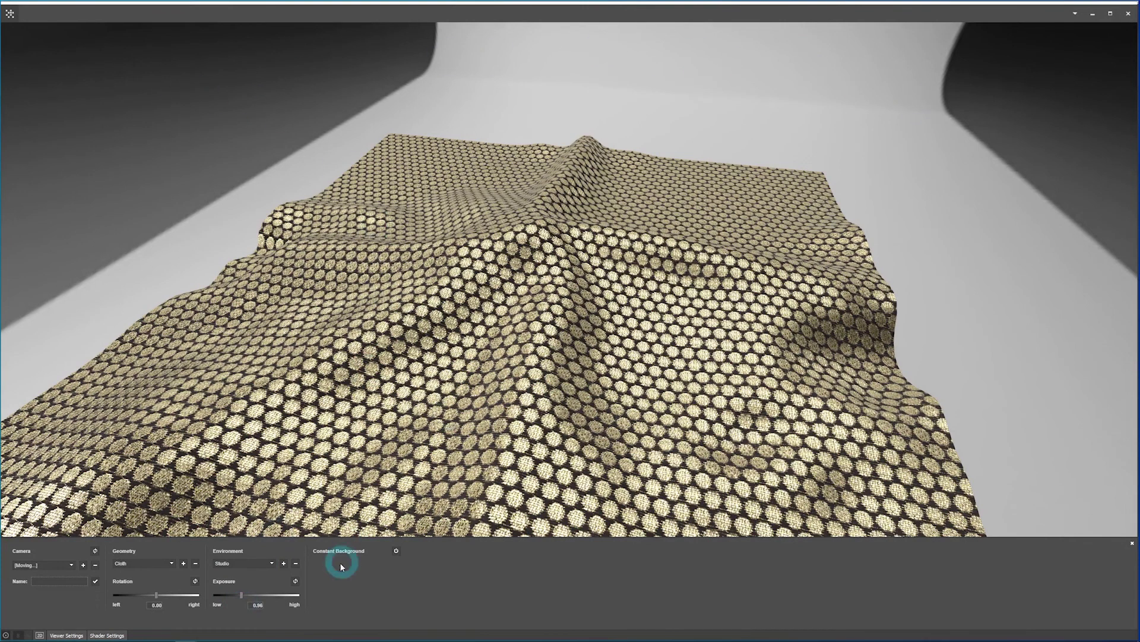
click(257, 605)
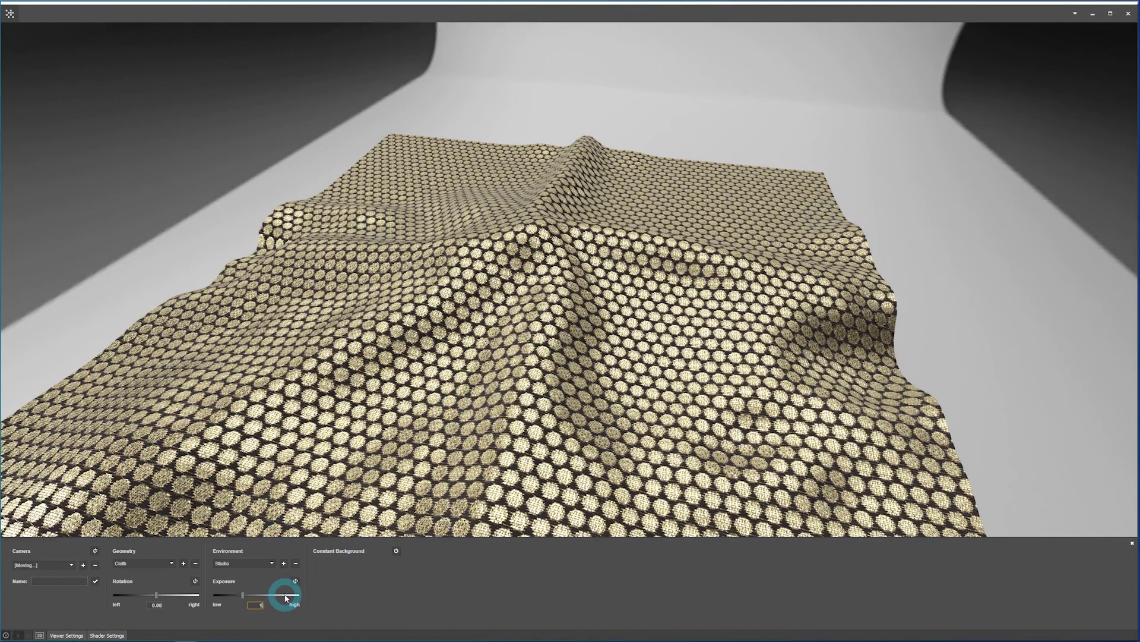
click(392, 595)
click(260, 596)
- Try a light grey constant background, then turn Constant Background off to reveal the Studio backdrop
drag(616, 376, 610, 254)
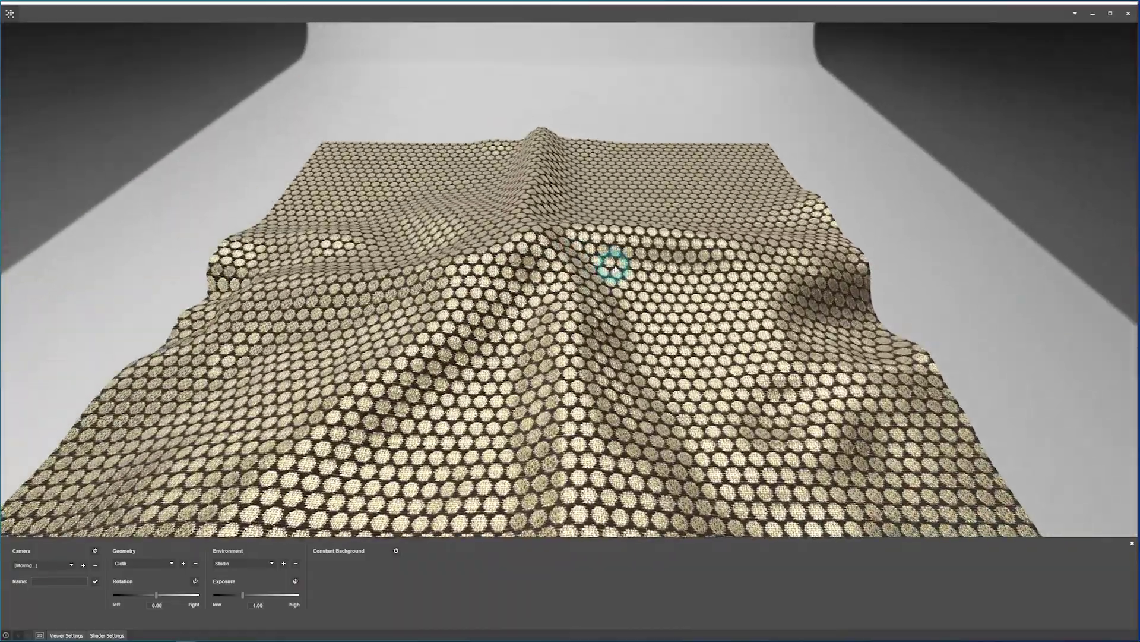
click(396, 551)
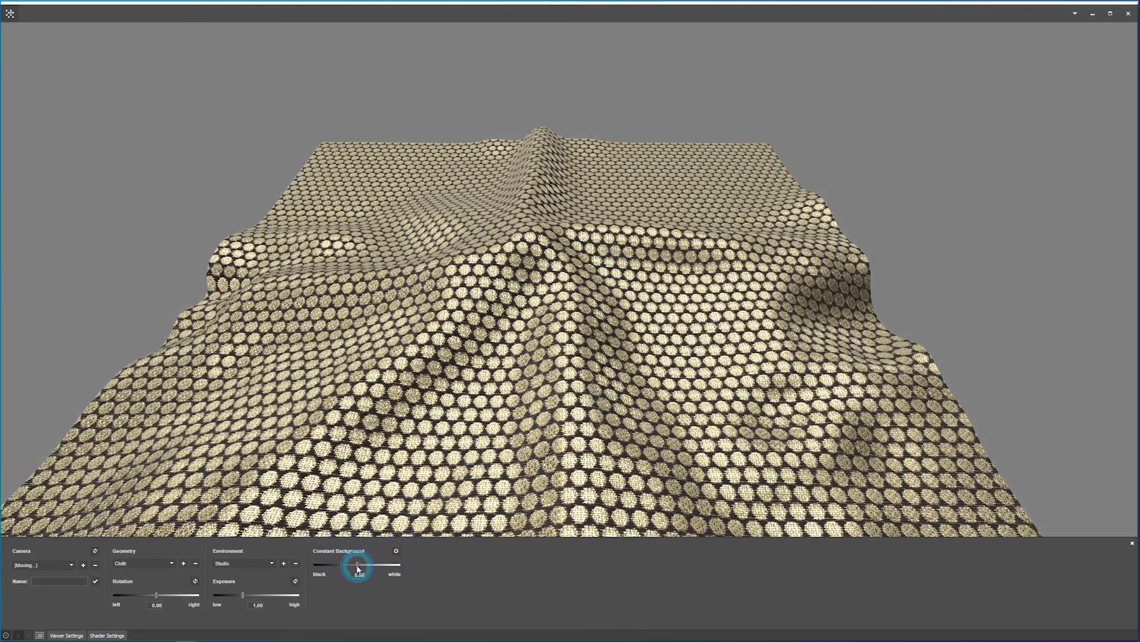
mouse_move(358, 569)
mouse_down()
mouse_move(312, 564)
mouse_move(399, 564)
mouse_move(355, 570)
mouse_up()
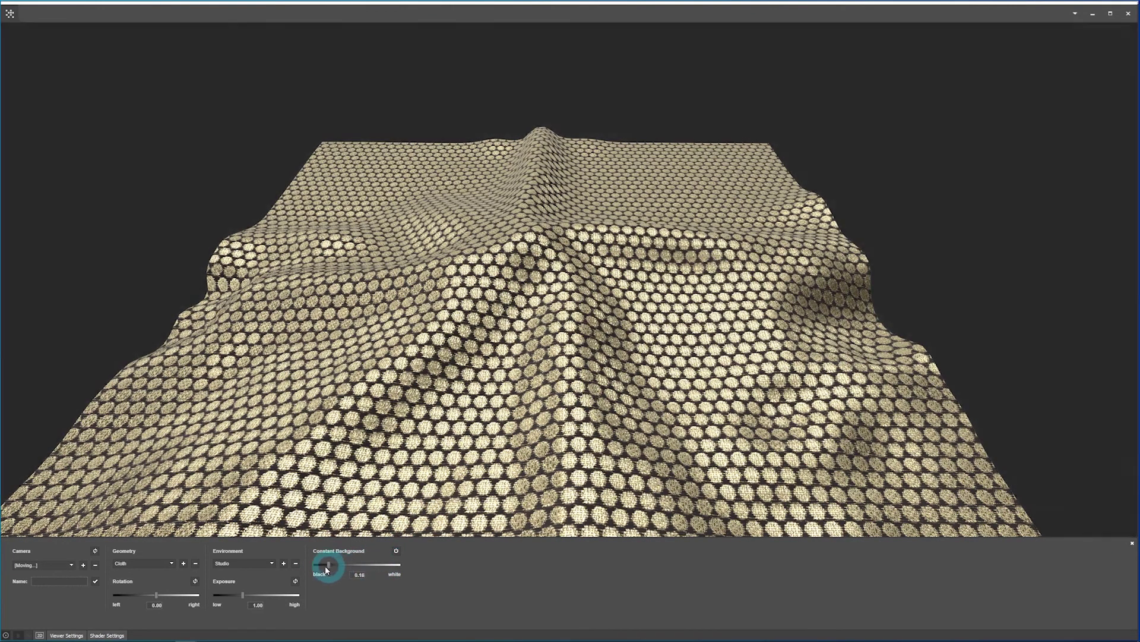
drag(326, 569, 357, 570)
click(396, 551)
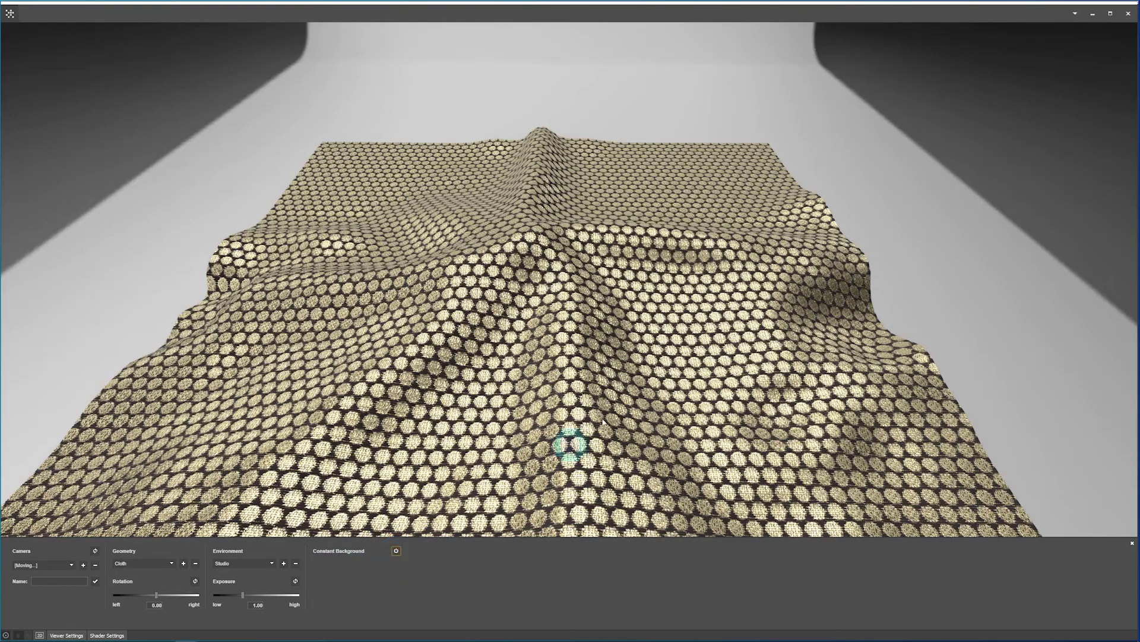
drag(565, 438, 633, 344)
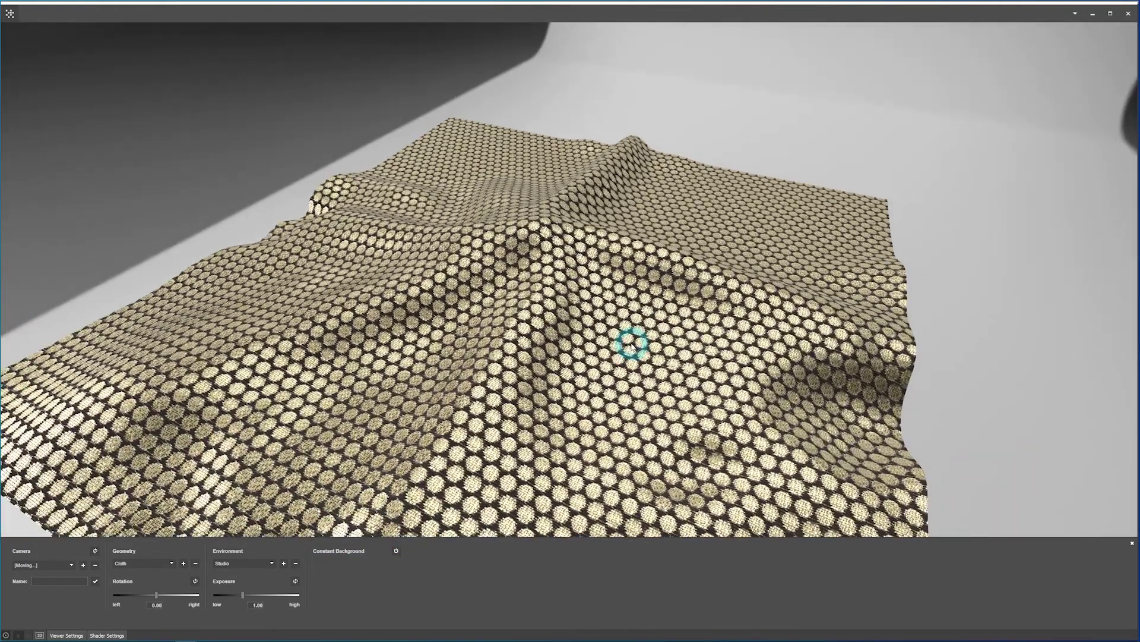
- Try rotations of about -34 and 39.83 while orbiting, then reset Rotation to 0.00
mouse_move(489, 336)
mouse_down()
mouse_move(460, 323)
mouse_move(482, 321)
mouse_up()
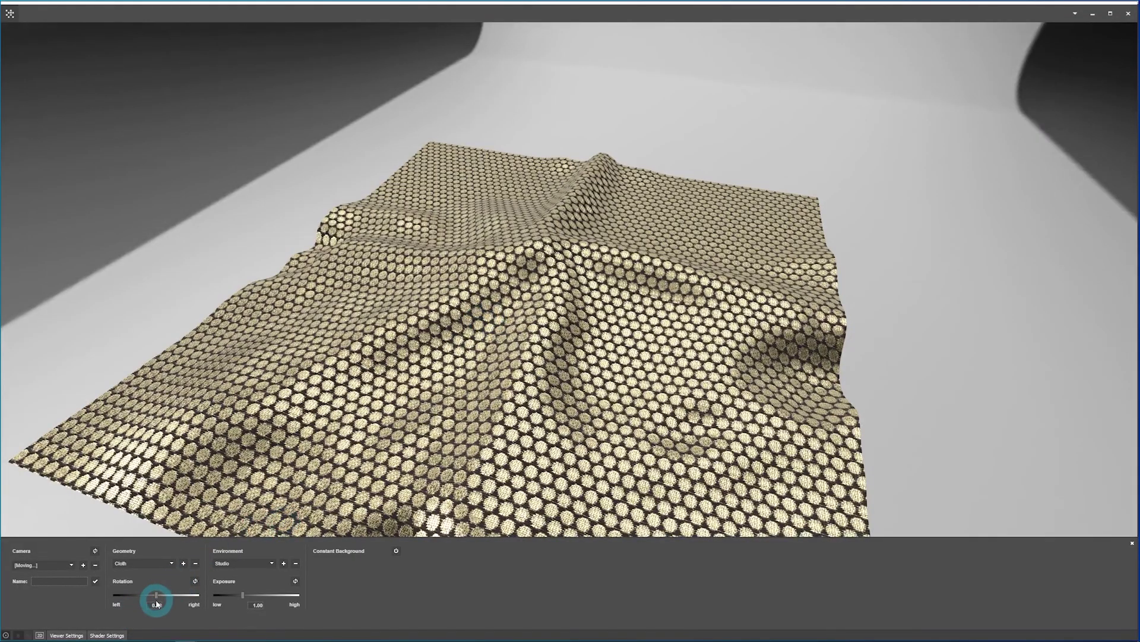
mouse_move(158, 599)
mouse_down()
mouse_move(132, 597)
mouse_move(179, 596)
mouse_up()
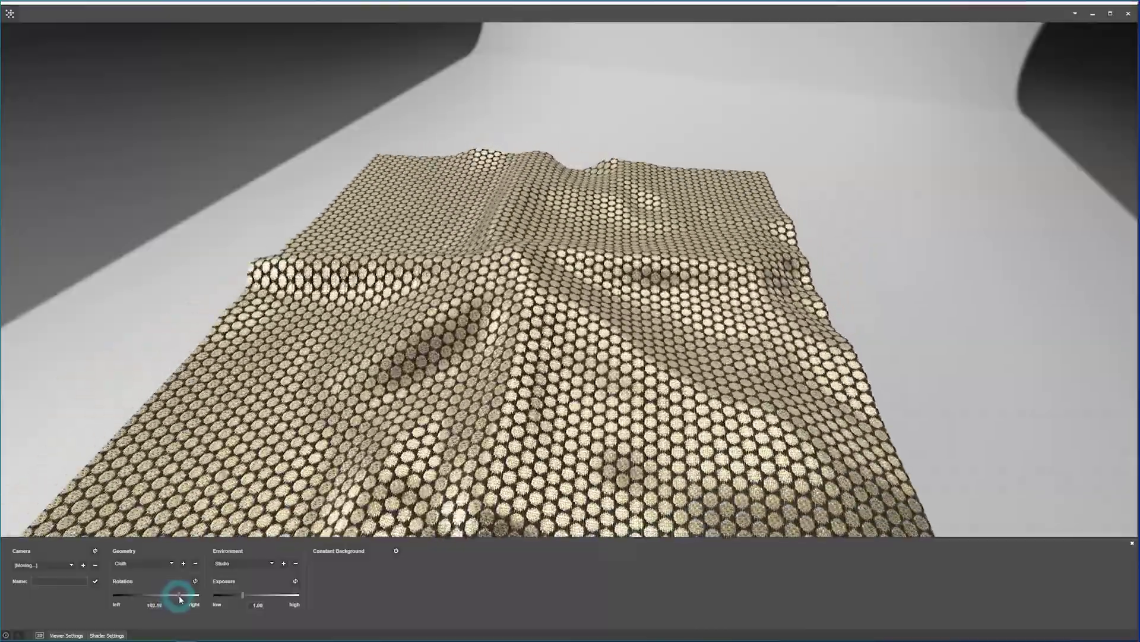
drag(574, 353, 572, 439)
mouse_move(179, 595)
mouse_down()
mouse_move(159, 595)
mouse_move(174, 597)
mouse_up()
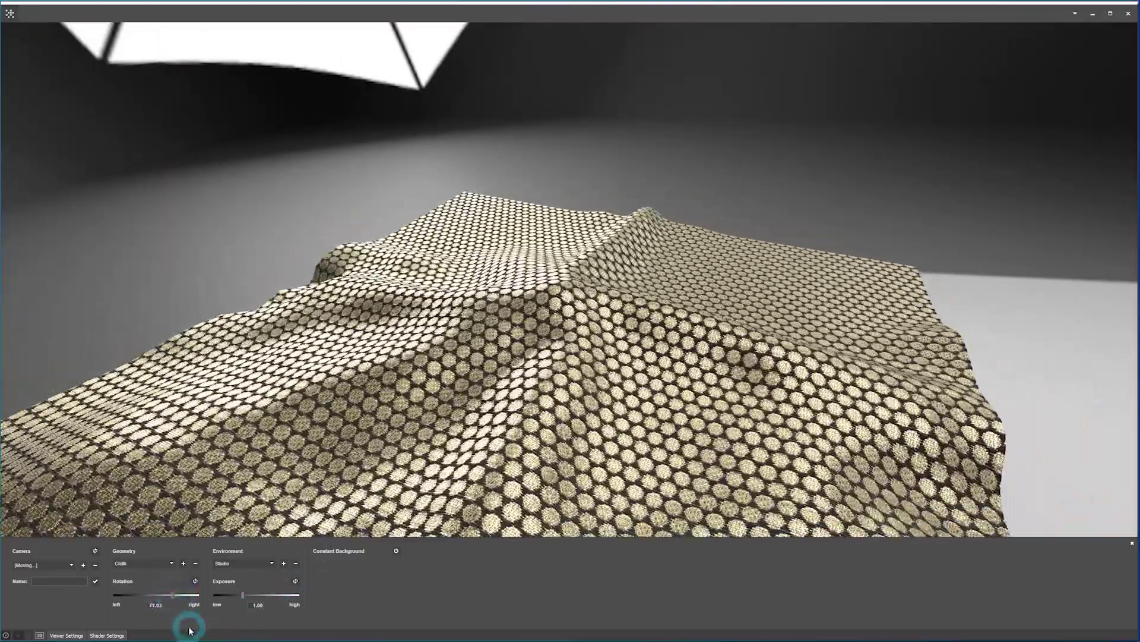
click(196, 581)
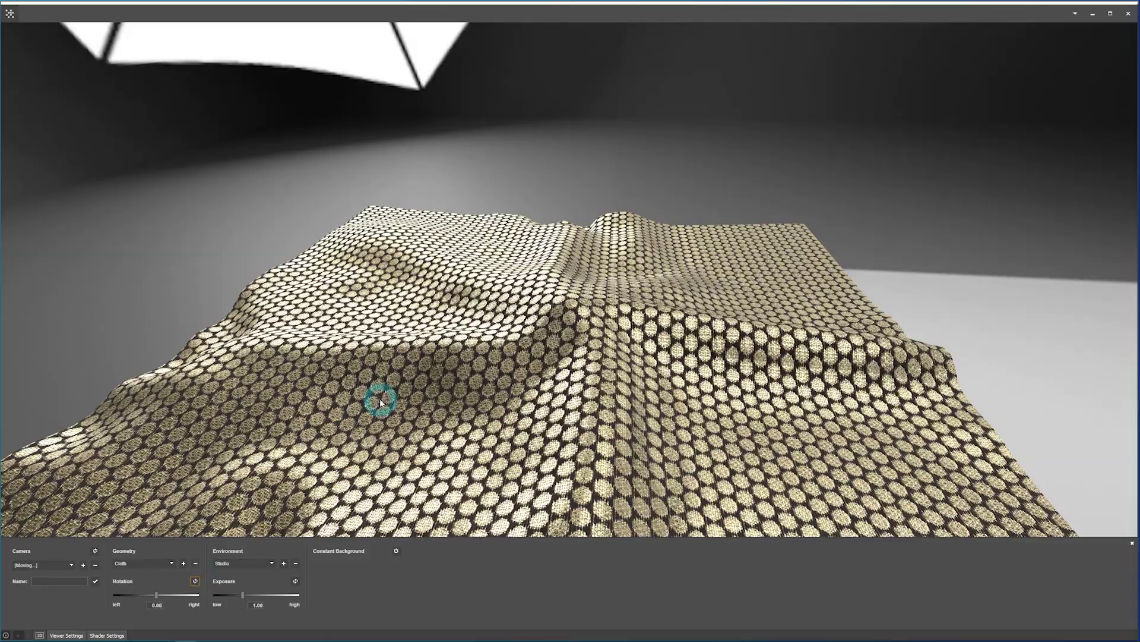
- Reset the camera from a top-down view to the default front view, then orbit to a low, close angle
drag(369, 300, 542, 351)
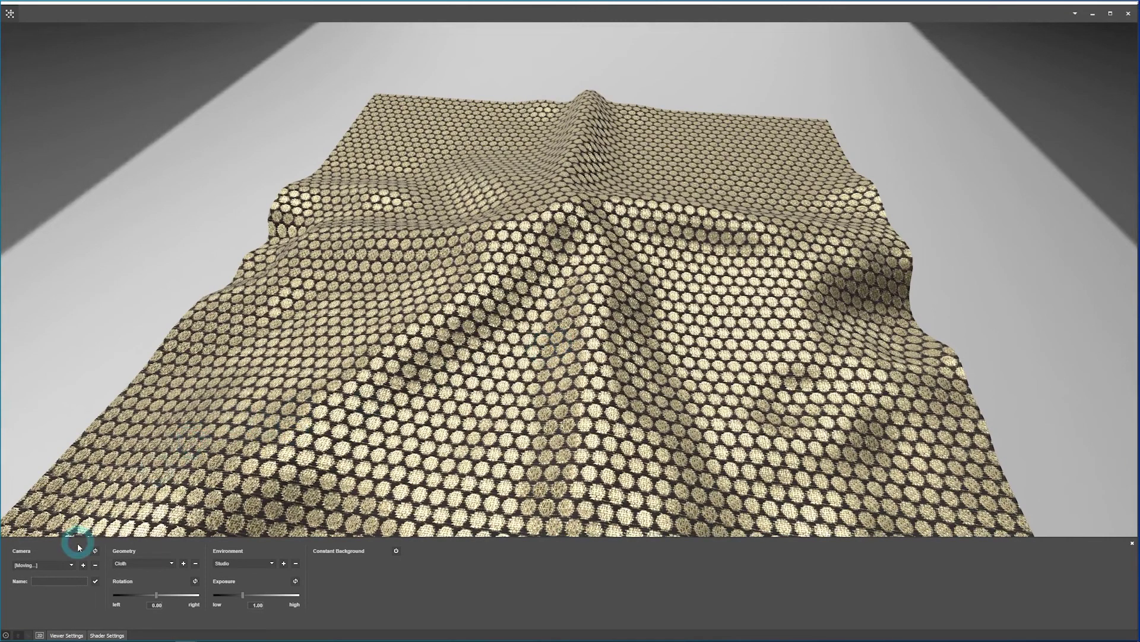
click(95, 552)
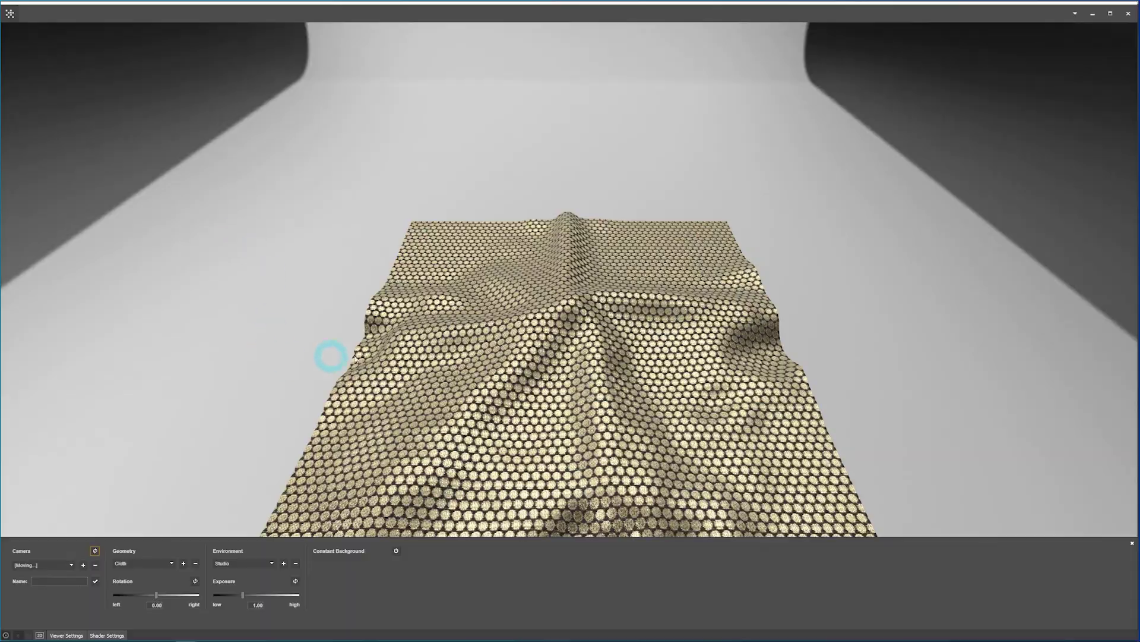
drag(355, 358, 553, 410)
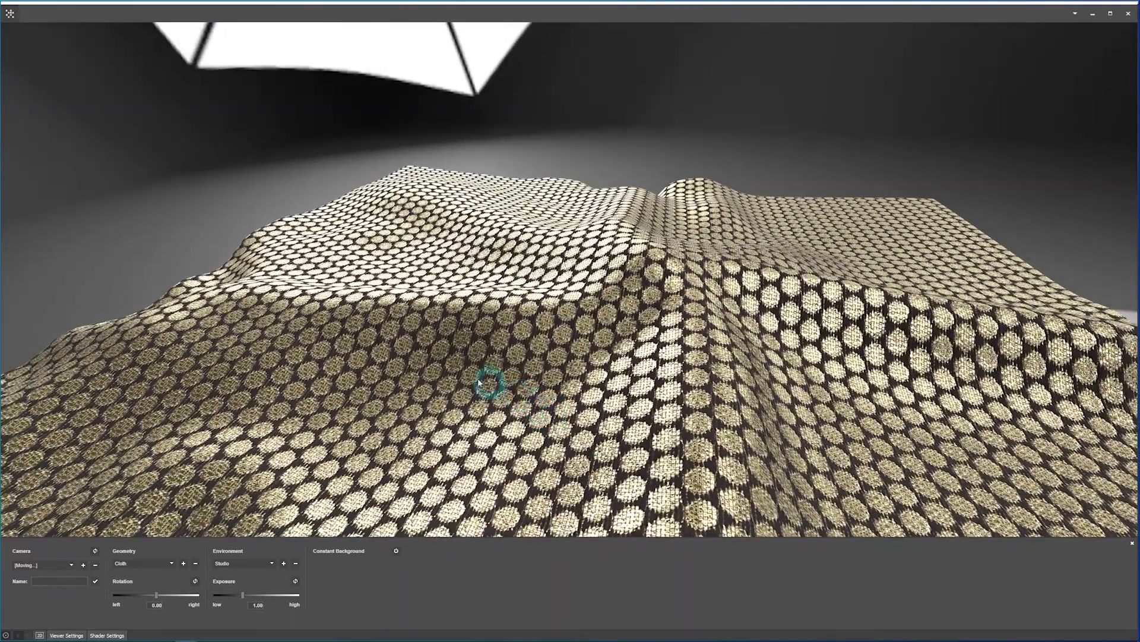
- Save the low-angle view as Camera 2, try the Top and Camera 2 views, then reset to default
click(83, 565)
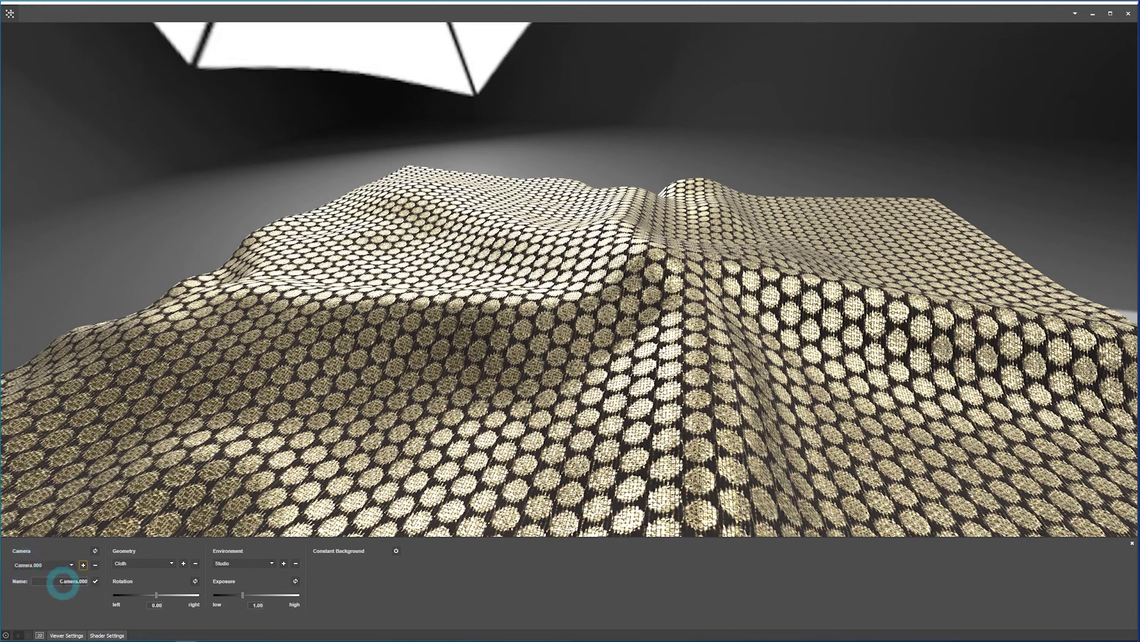
double_click(75, 581)
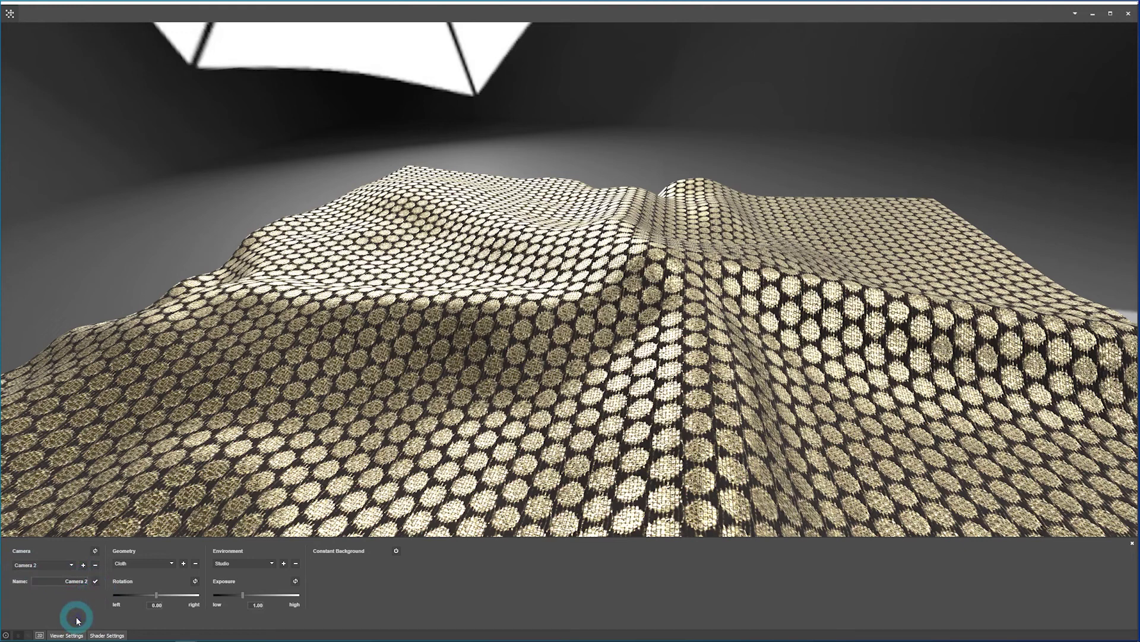
click(72, 564)
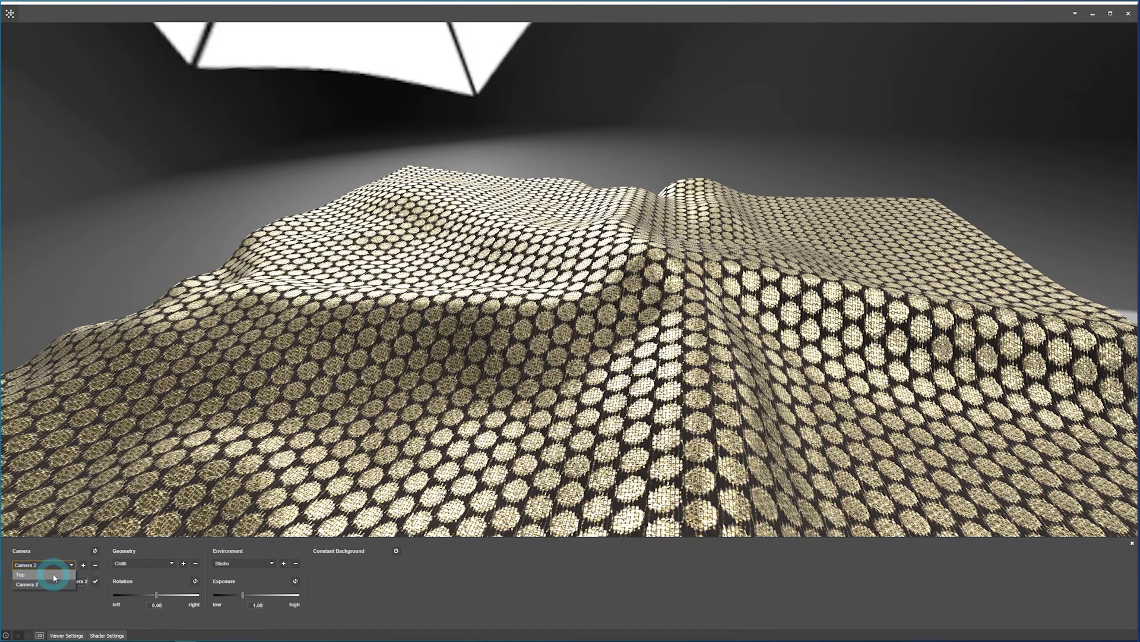
click(47, 574)
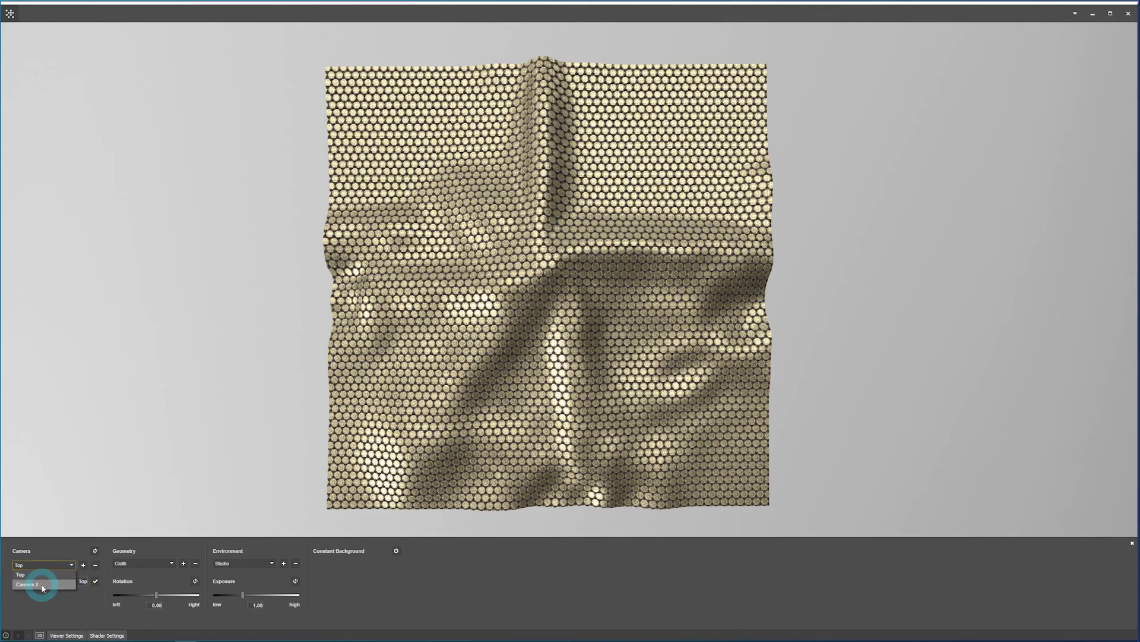
click(43, 586)
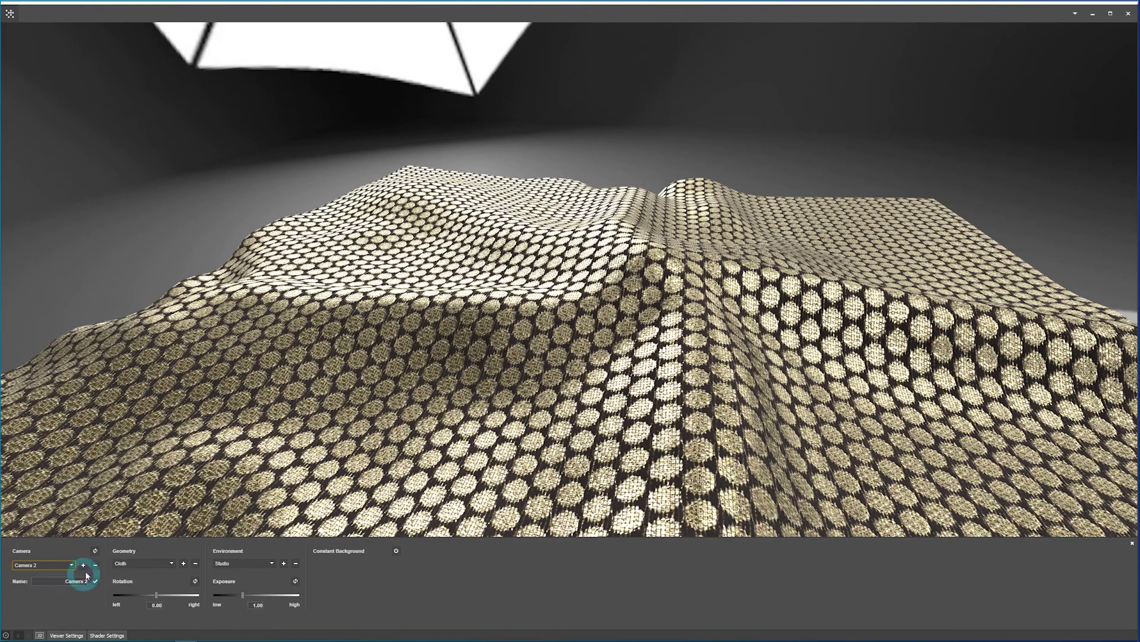
click(95, 552)
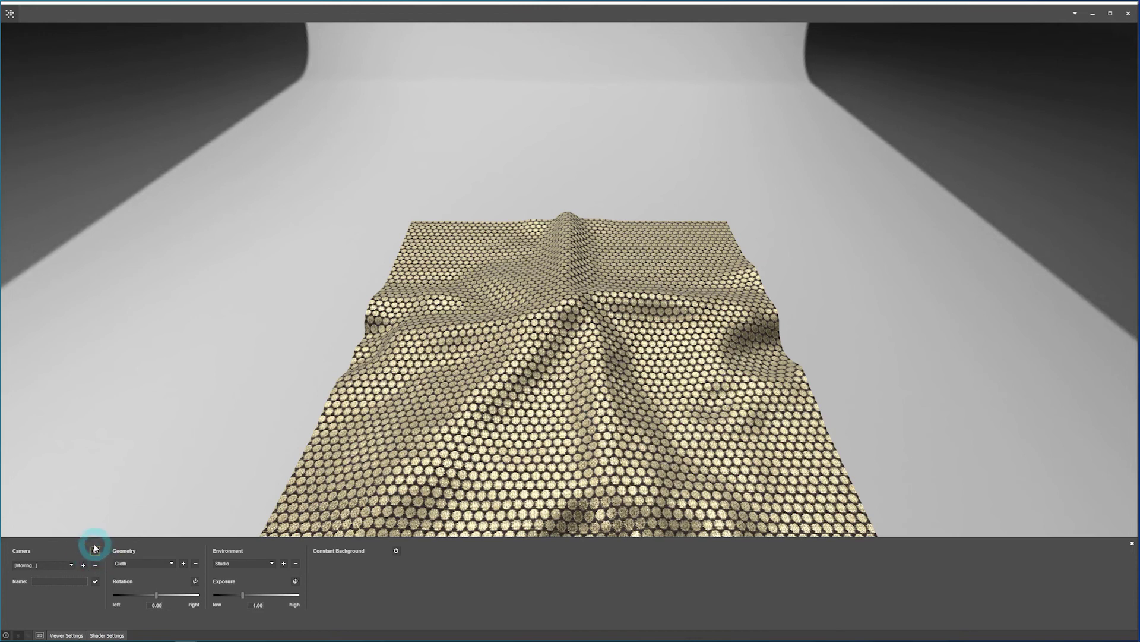
click(71, 565)
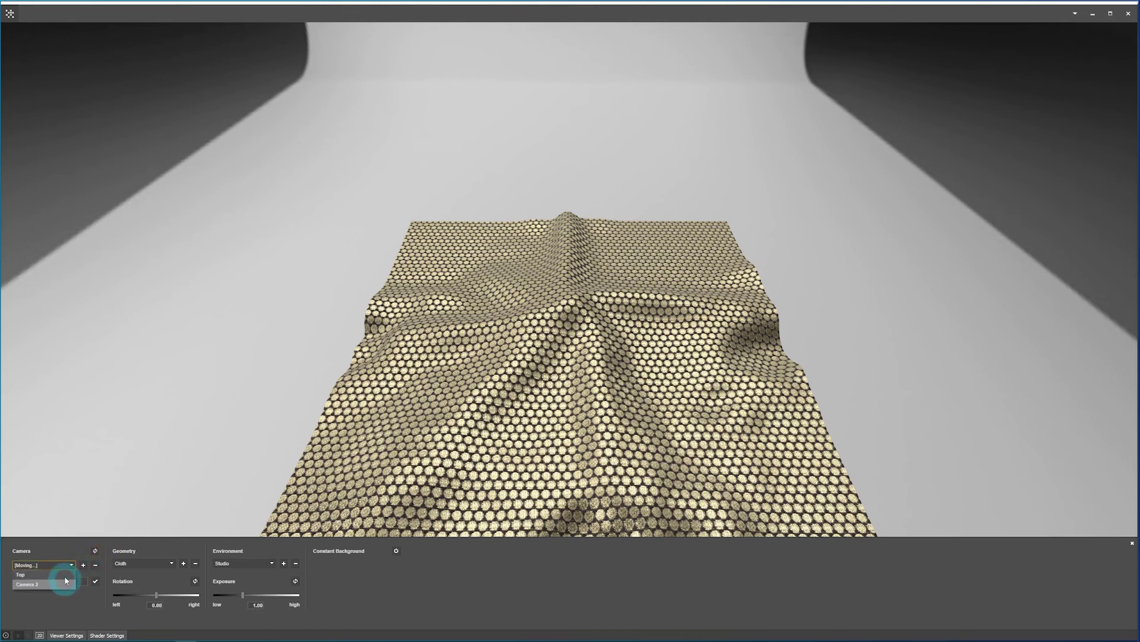
click(69, 552)
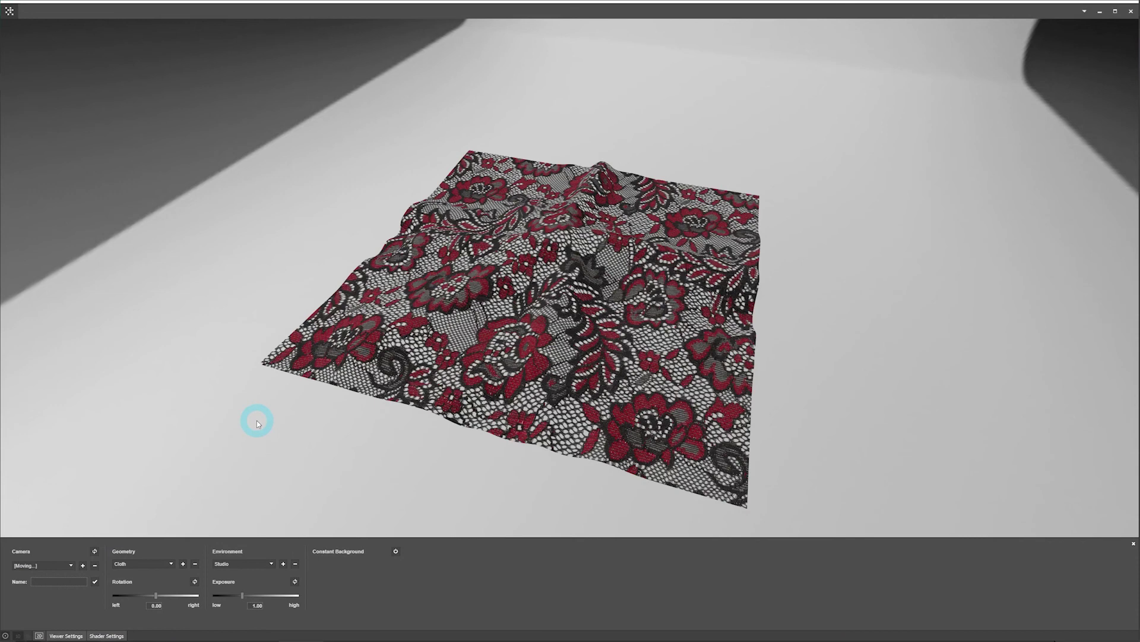
- Load the T-Shirt.xtexgeo geometry file
click(184, 564)
click(135, 98)
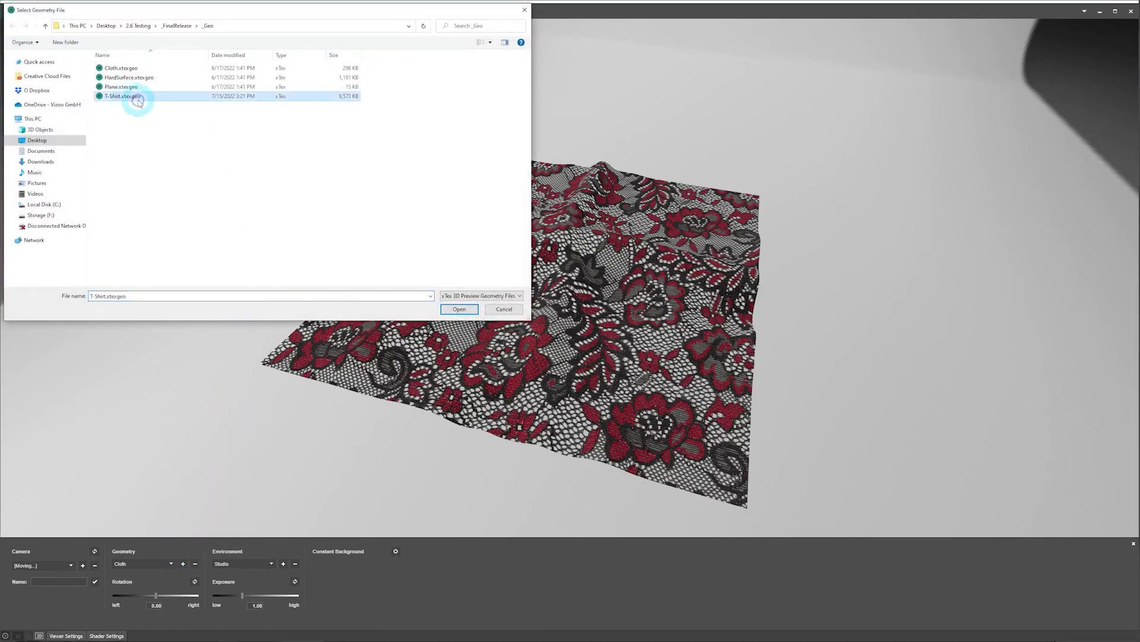
click(463, 309)
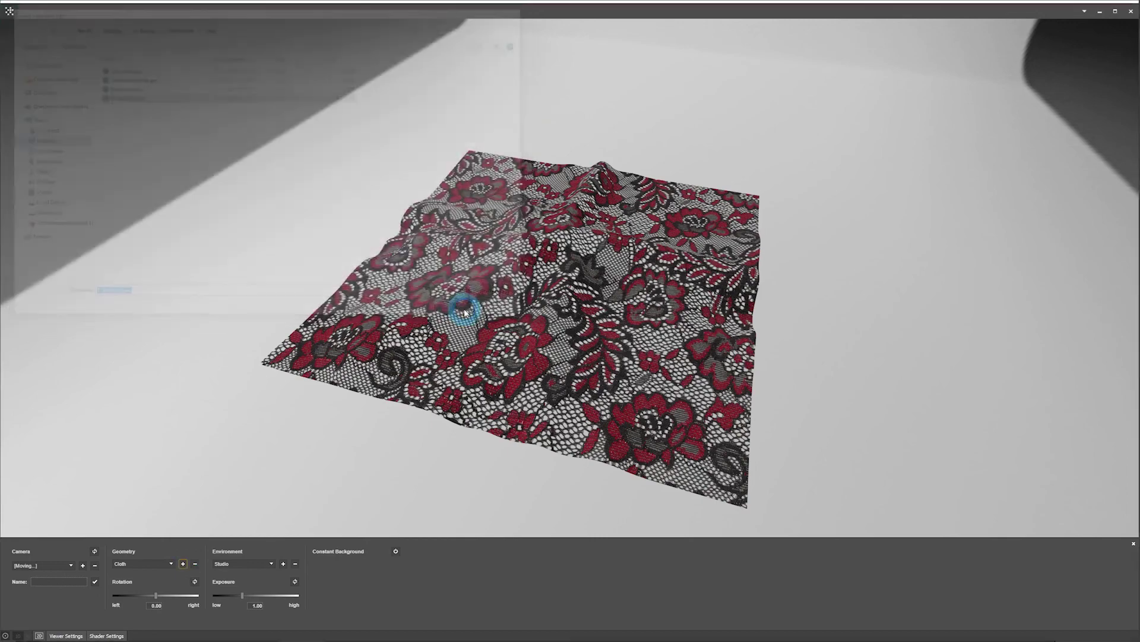
- Switch the geometry to T-Shirt to show the red-black lace on it, and orbit around the shirt
click(146, 563)
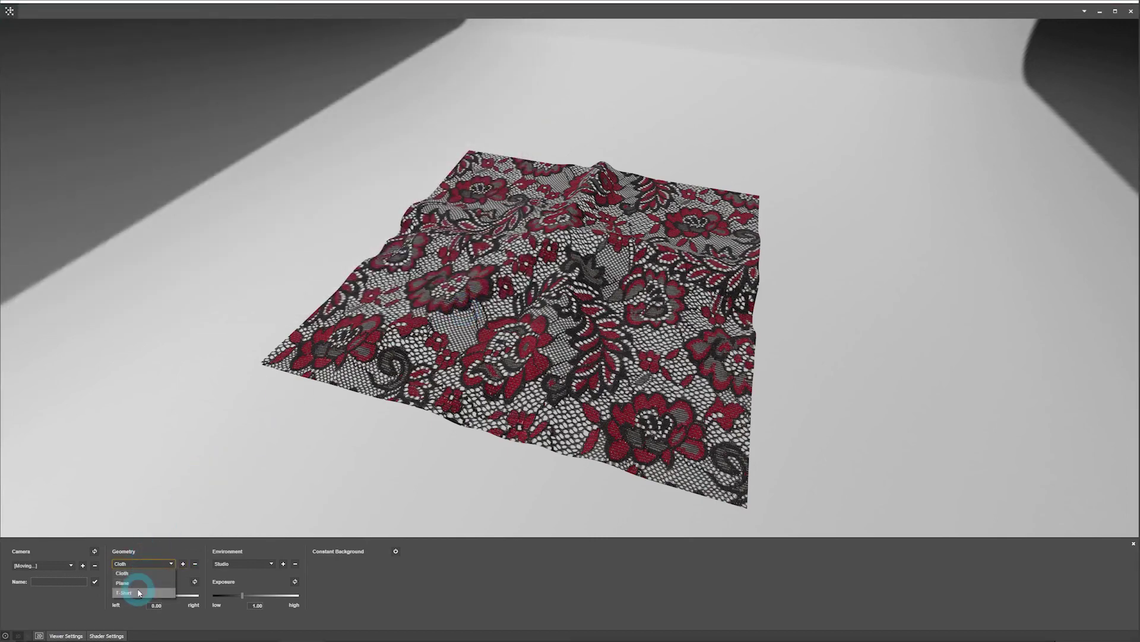
click(139, 592)
drag(208, 516, 576, 352)
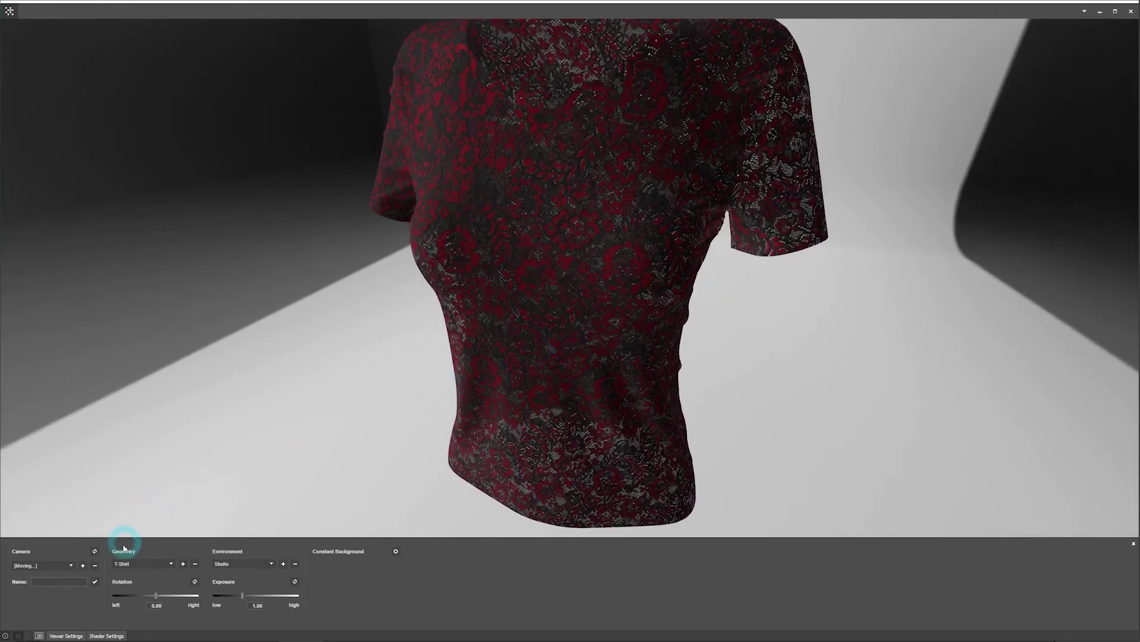
- In Shader Settings, turn Alpha off to inspect the opaque shirt, then turn it back on for see-through lace
click(108, 635)
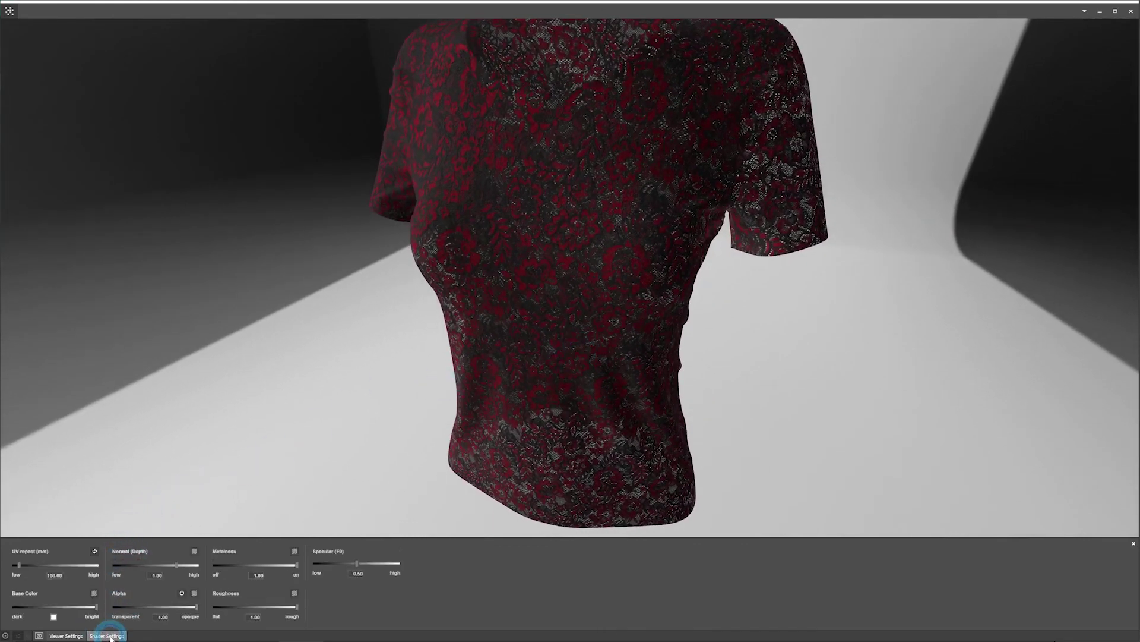
click(178, 594)
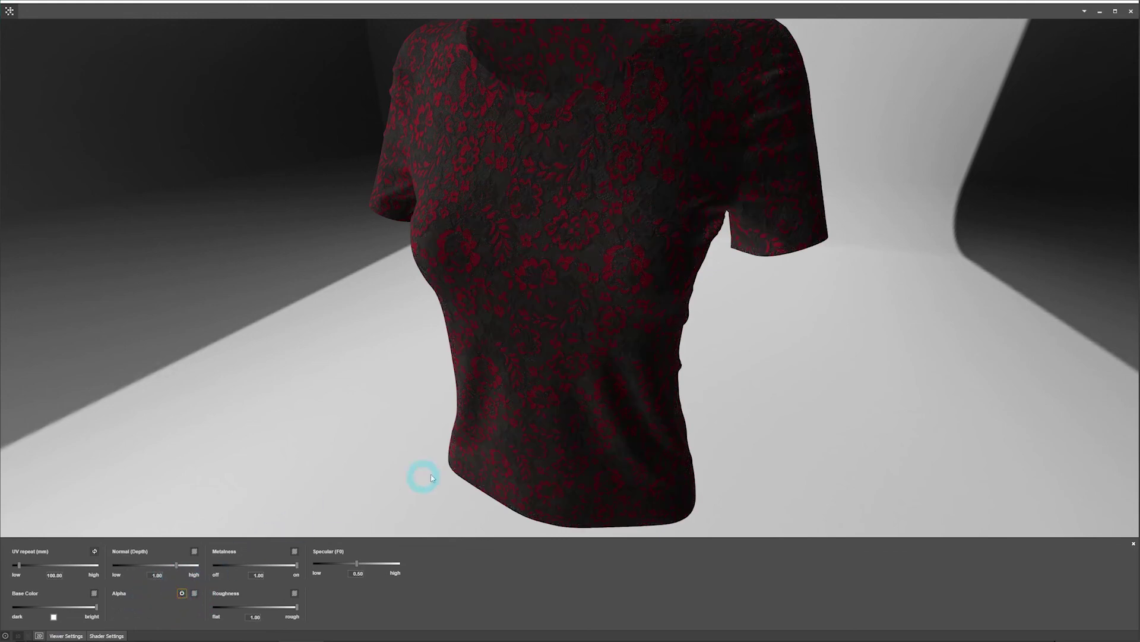
drag(546, 441, 532, 402)
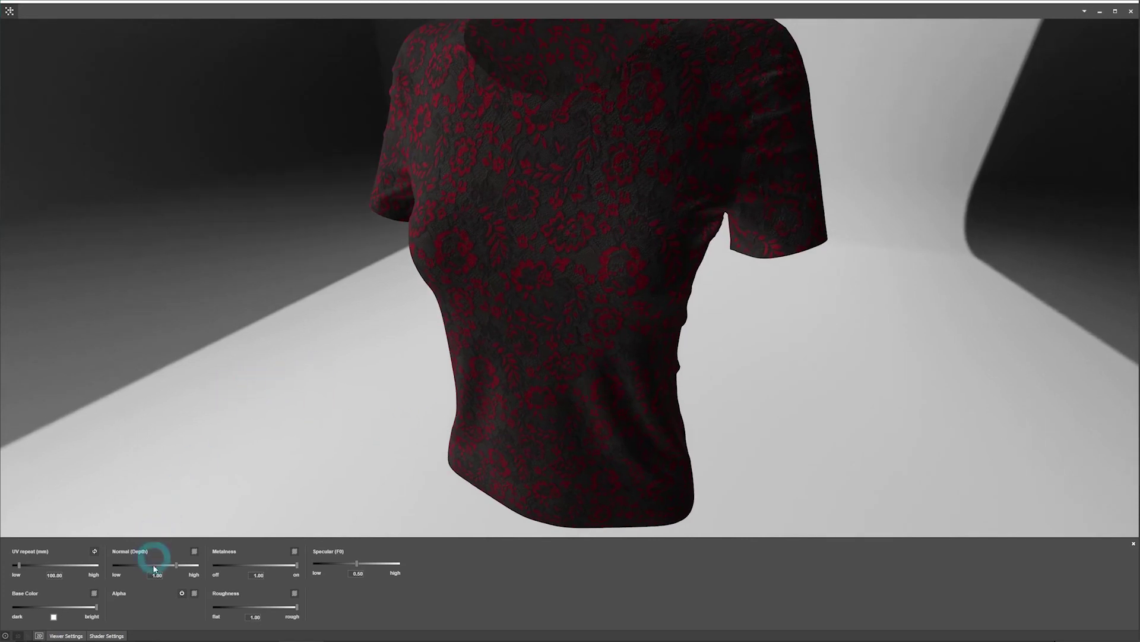
click(182, 593)
drag(252, 410, 315, 408)
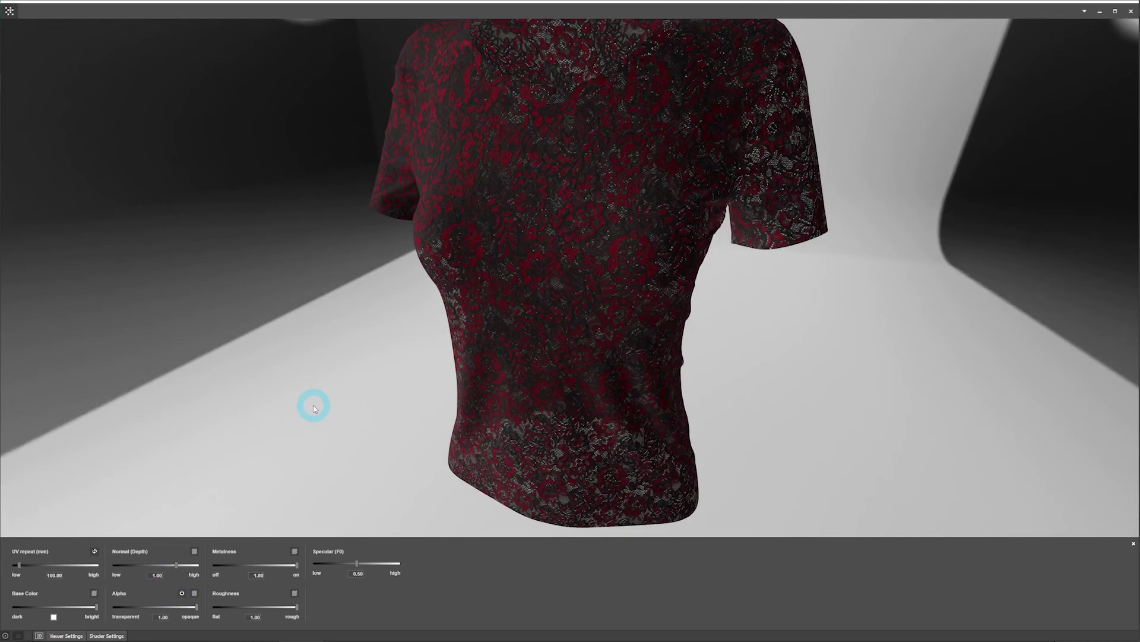